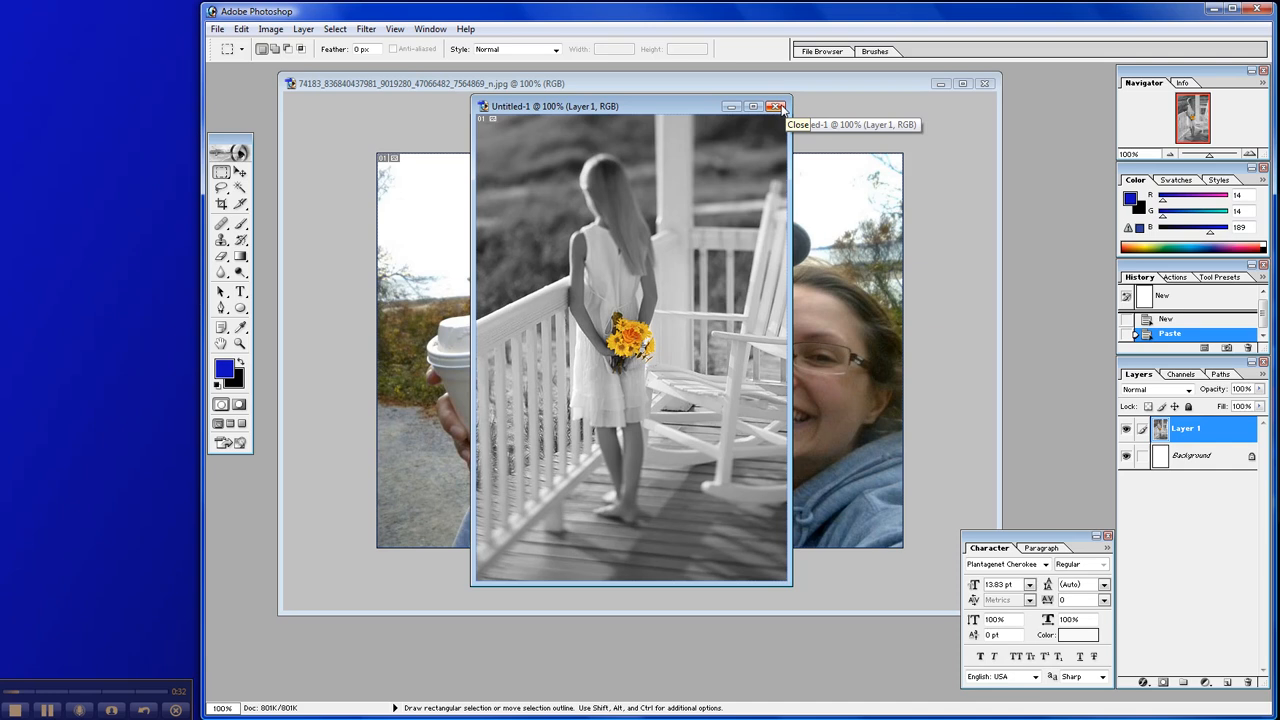
# Step: Close the Untitled-1 example image without saving it
pyautogui.click(776, 106)
pyautogui.click(606, 270)
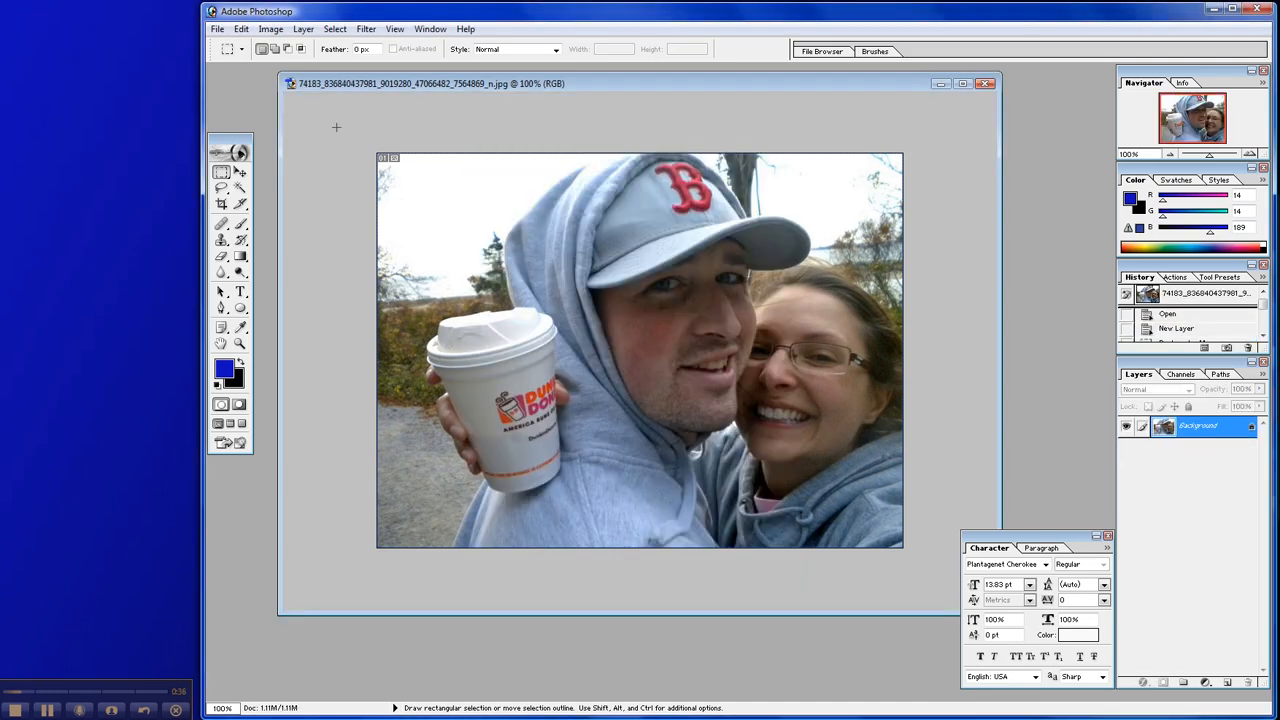
# Step: Copy the entire photo of the couple and paste it onto a new layer above the Background
pyautogui.moveTo(440, 170); pyautogui.dragTo(951, 566)
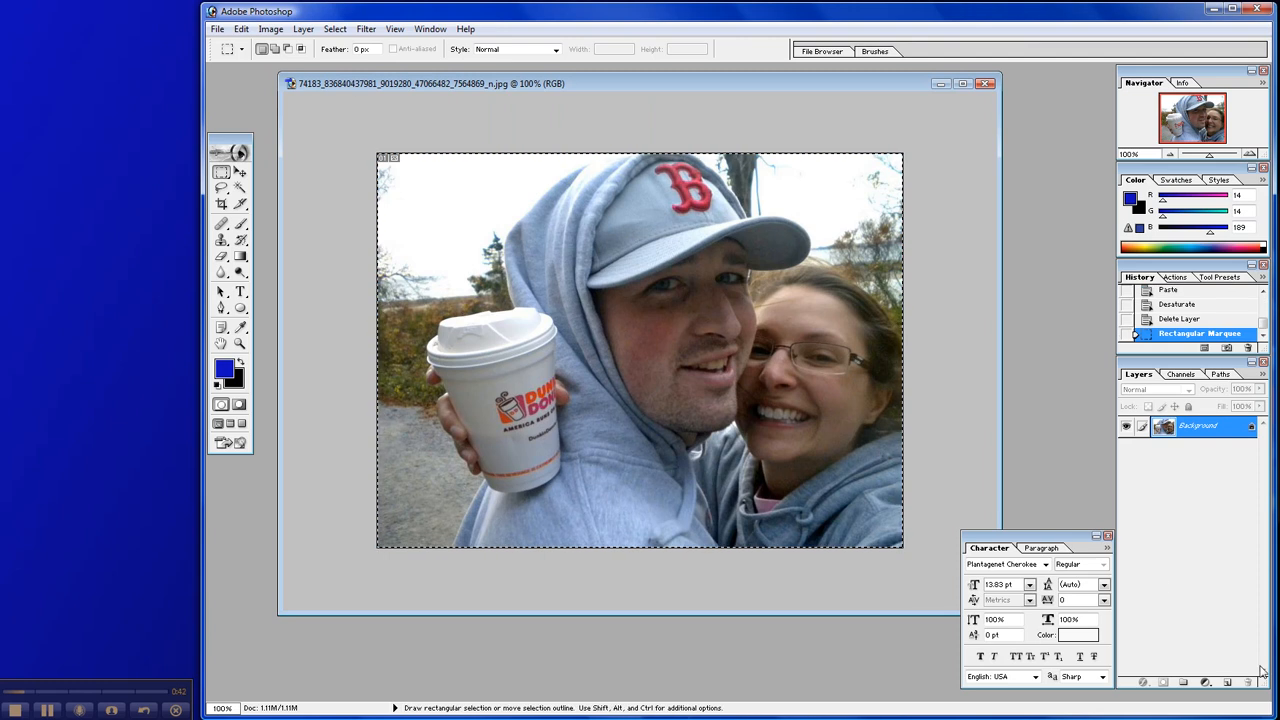
pyautogui.click(1228, 684)
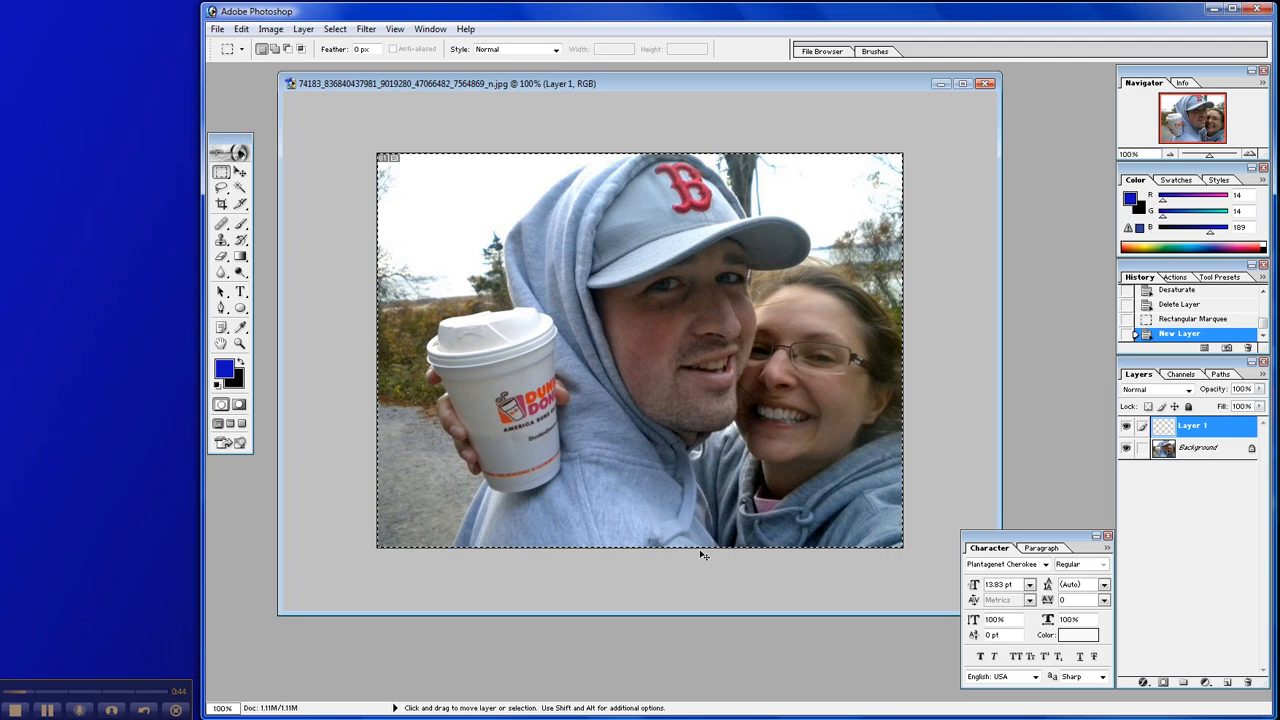
pyautogui.hotkey('ctrl', 'v')
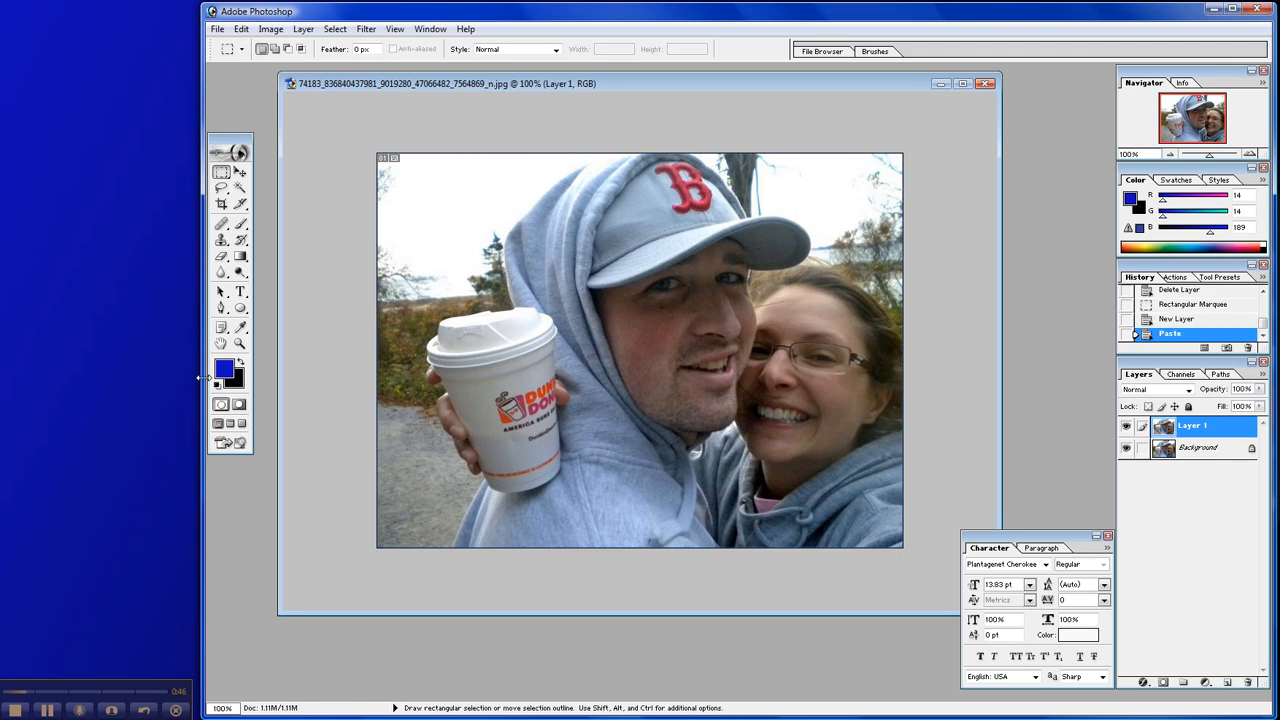
pyautogui.doubleClick(1193, 428)
pyautogui.press('Return')
# Step: Desaturate the Background layer, then hide Layer 1 to check the black-and-white result and show it again
pyautogui.click(1198, 447)
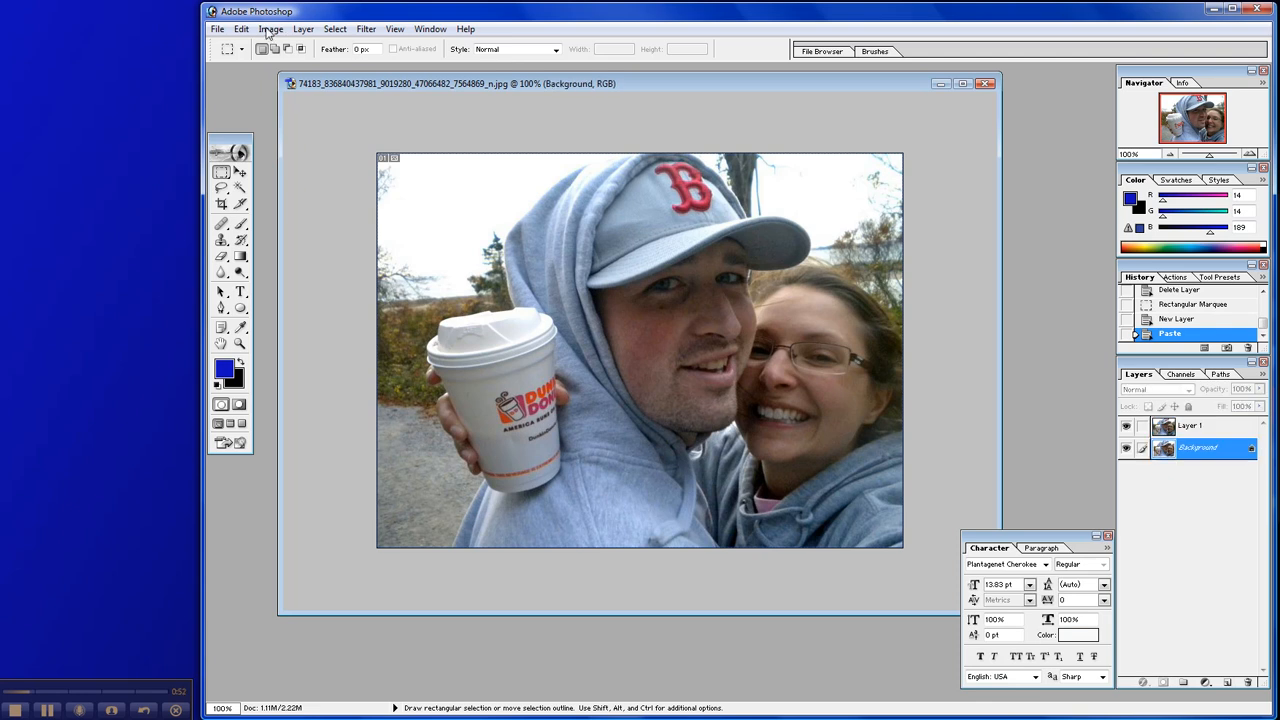
pyautogui.click(303, 29)
pyautogui.moveTo(300, 70)
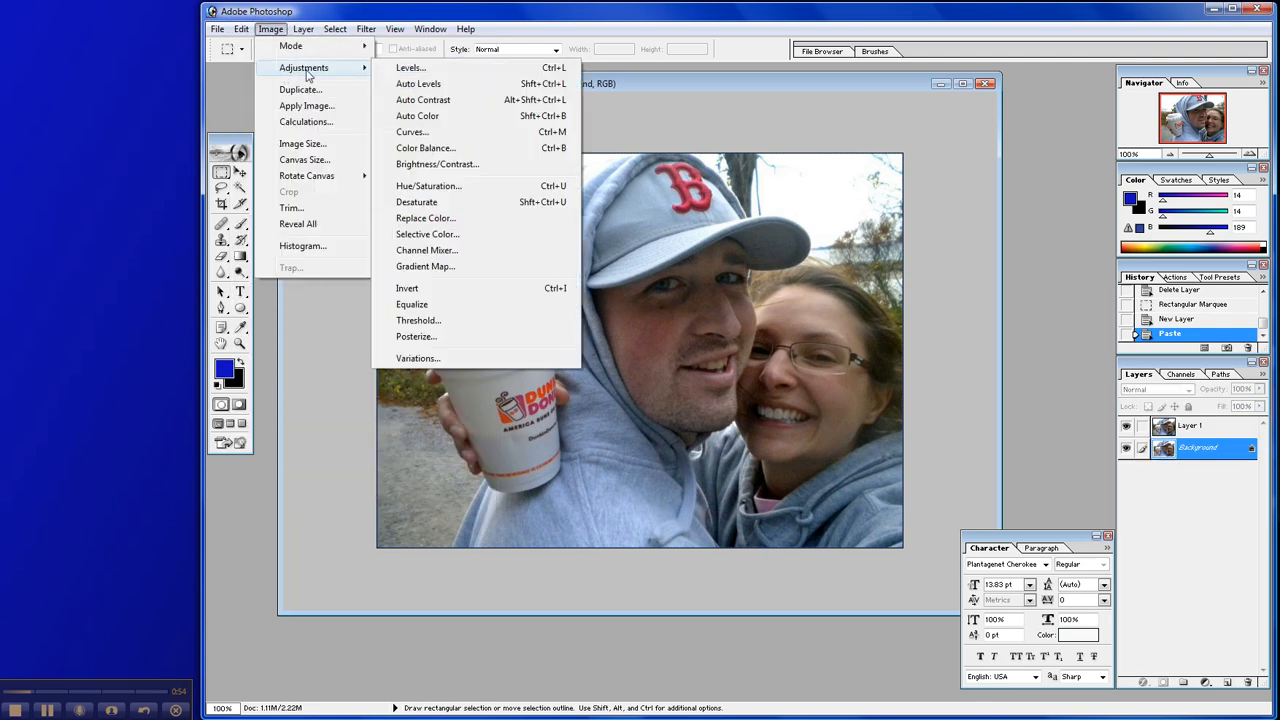
pyautogui.click(430, 201)
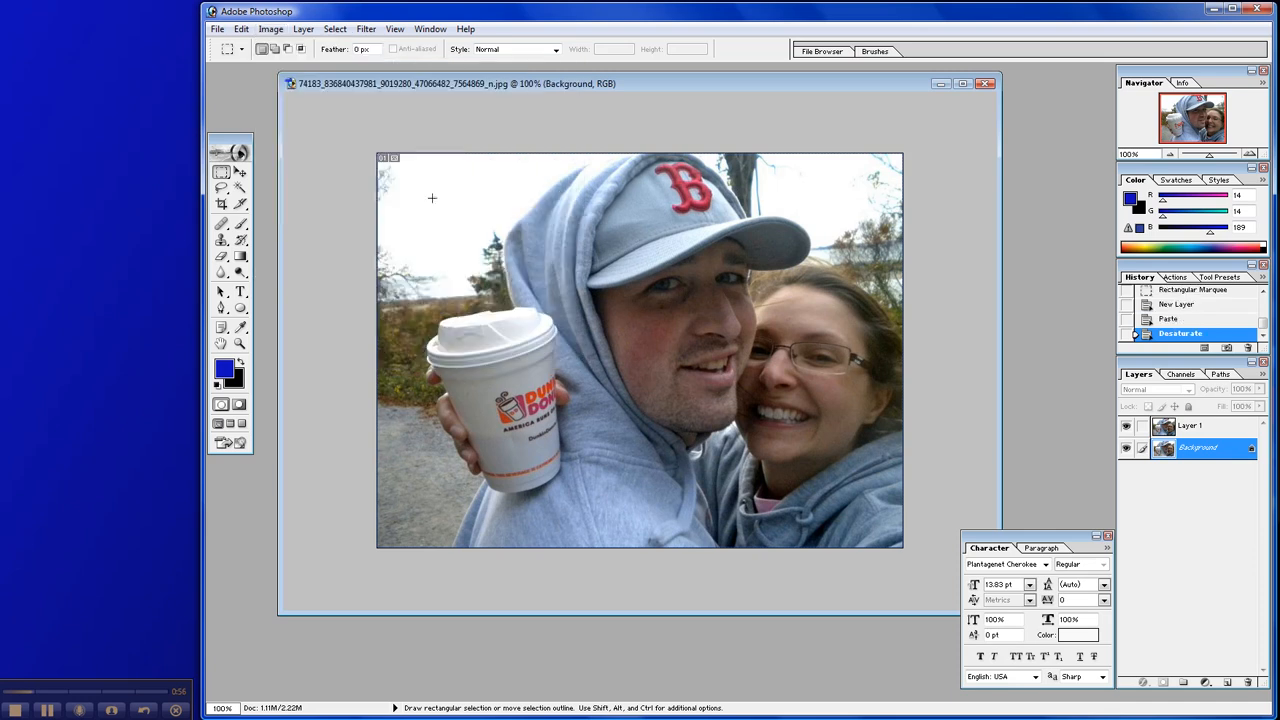
pyautogui.click(1126, 425)
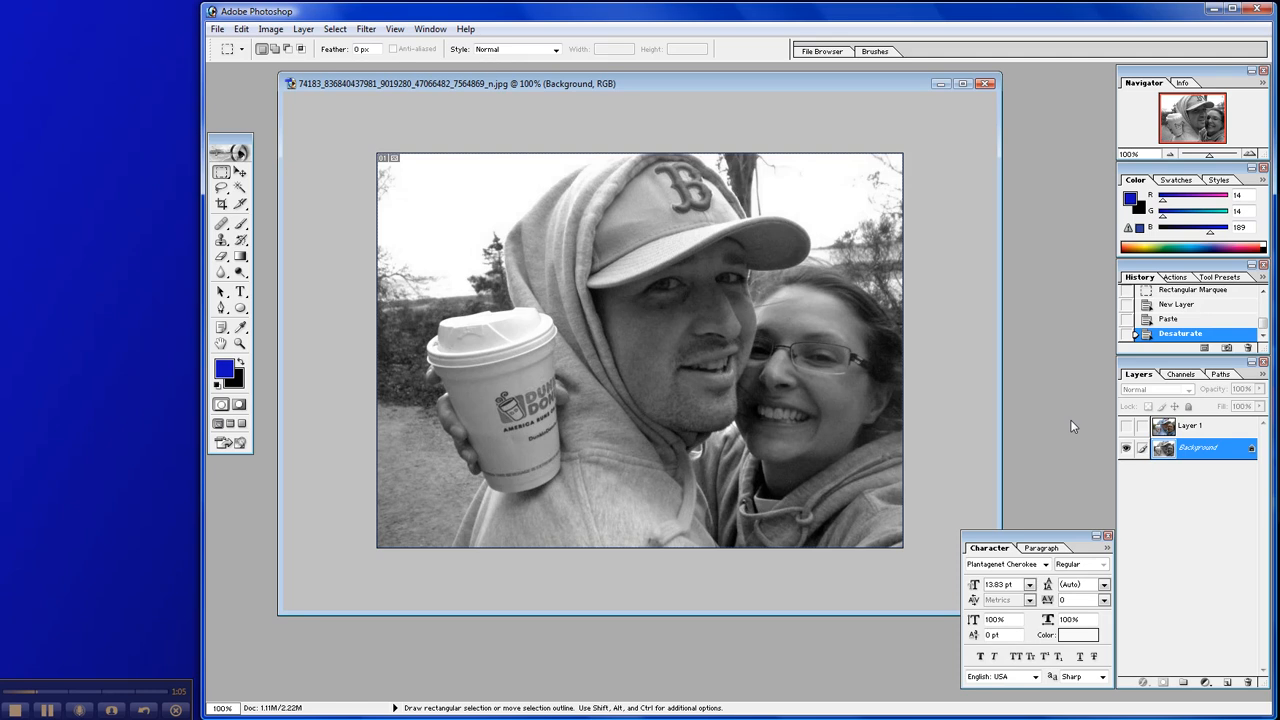
pyautogui.click(1126, 425)
# Step: Copy a rectangular area around the coffee cup from Layer 1 and paste it onto a new layer
pyautogui.click(1198, 428)
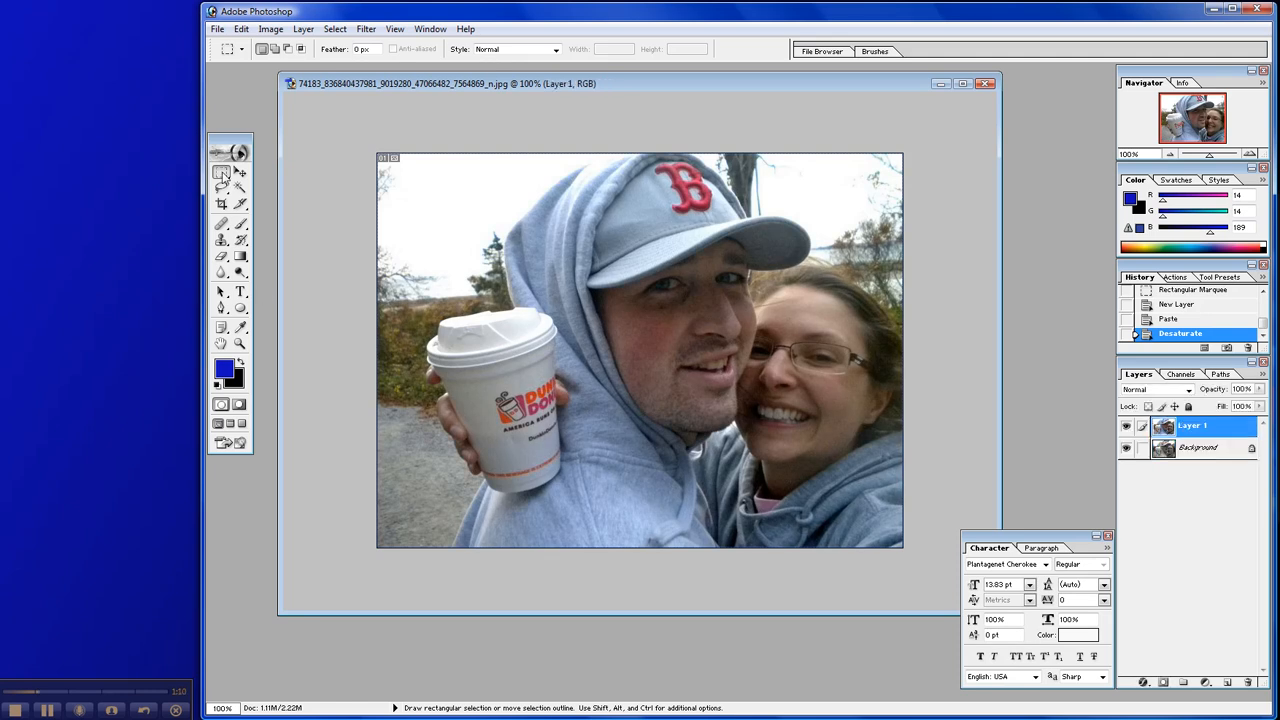
pyautogui.moveTo(424, 296); pyautogui.dragTo(582, 498)
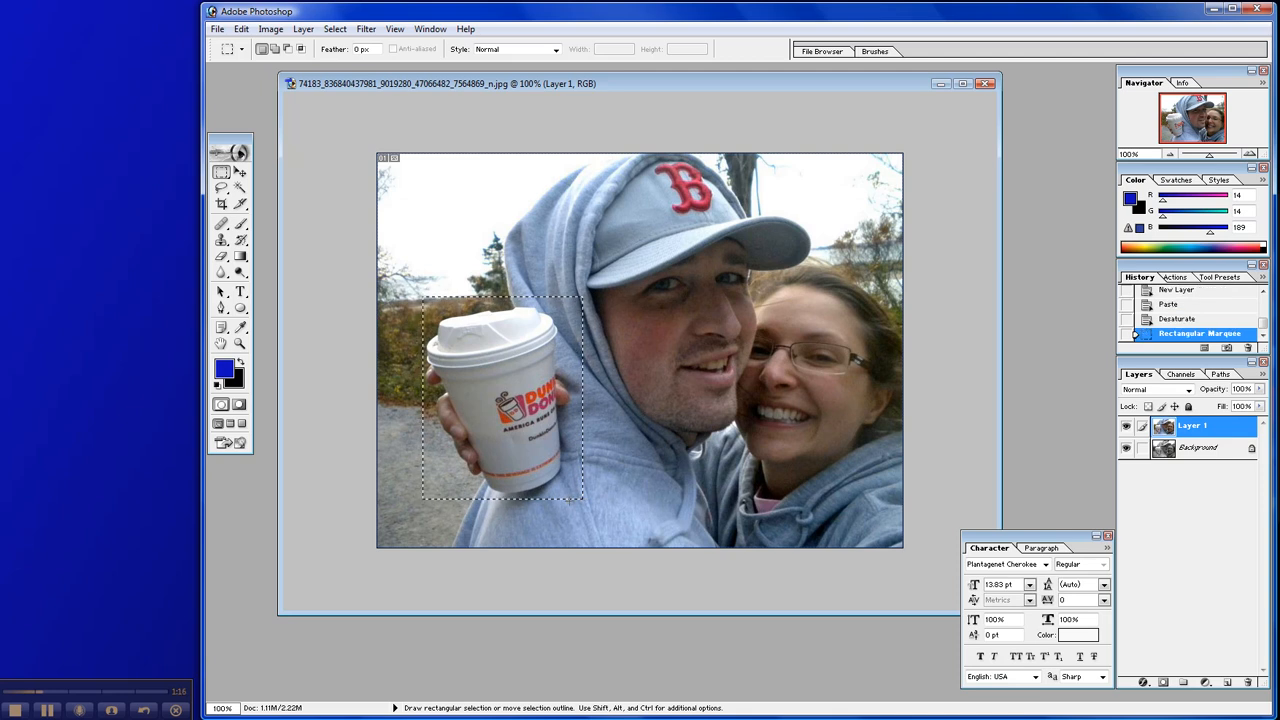
pyautogui.click(1227, 682)
pyautogui.hotkey('ctrl', 'v')
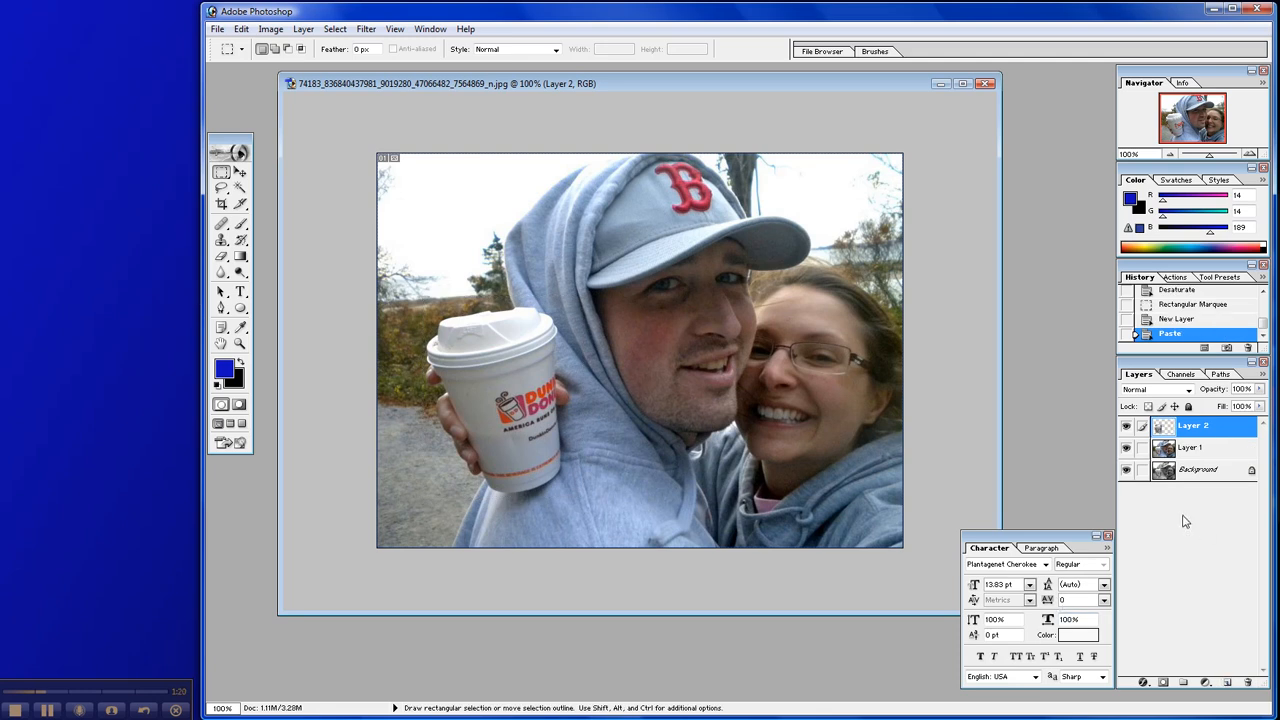
# Step: Delete Layer 1, keeping the coloured cup layer above the desaturated Background
pyautogui.rightClick(1196, 447)
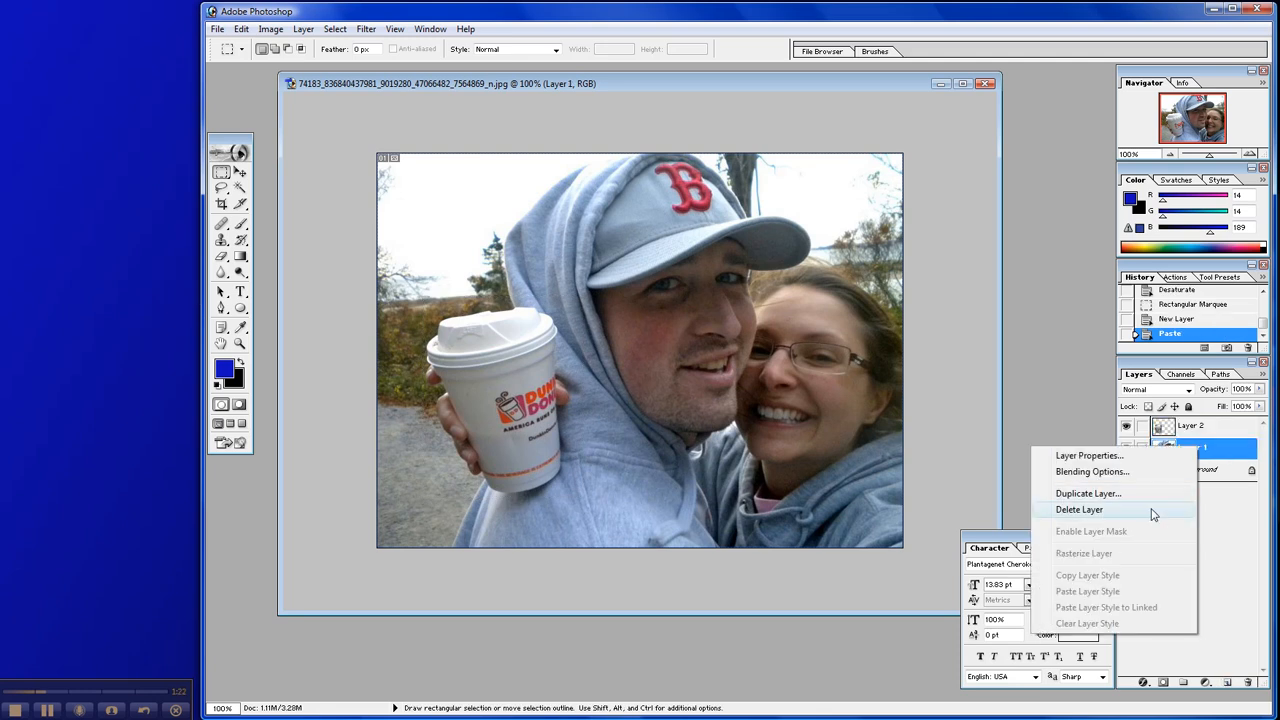
pyautogui.click(1079, 510)
pyautogui.click(548, 272)
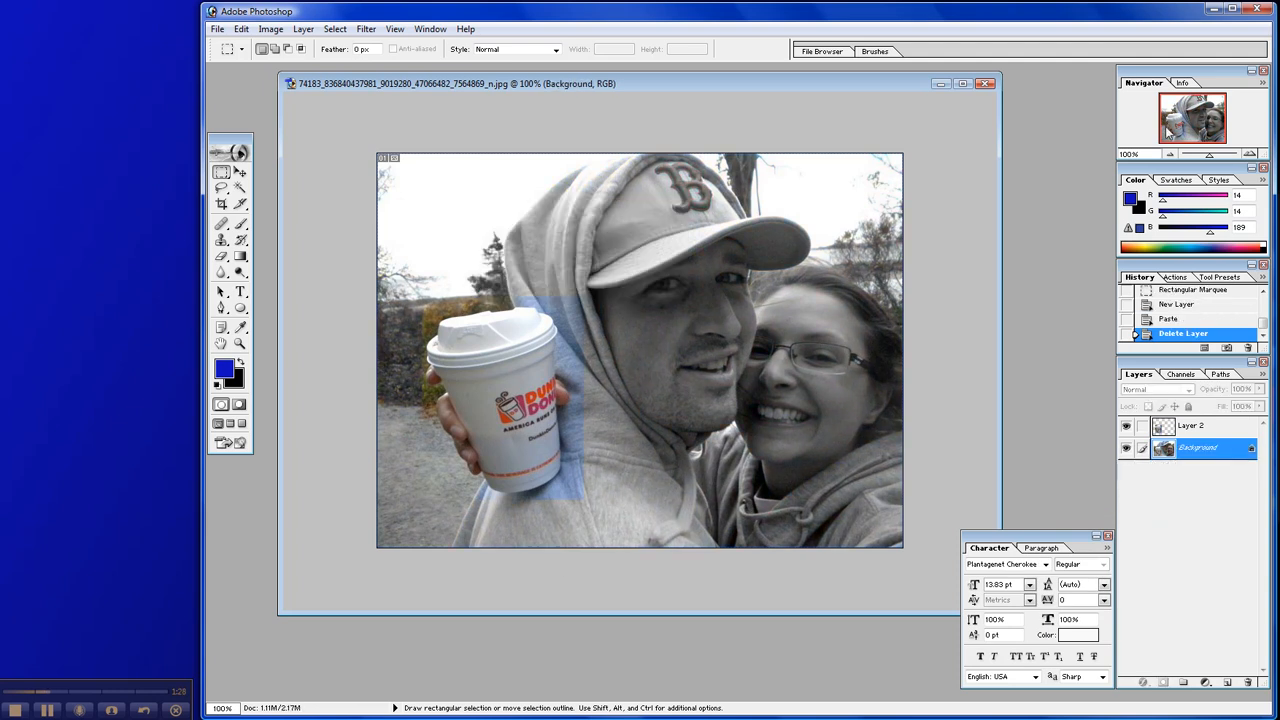
# Step: Make Layer 2 the active layer and drop the Magic Wand selection made on the Background
pyautogui.click(240, 188)
pyautogui.click(584, 323)
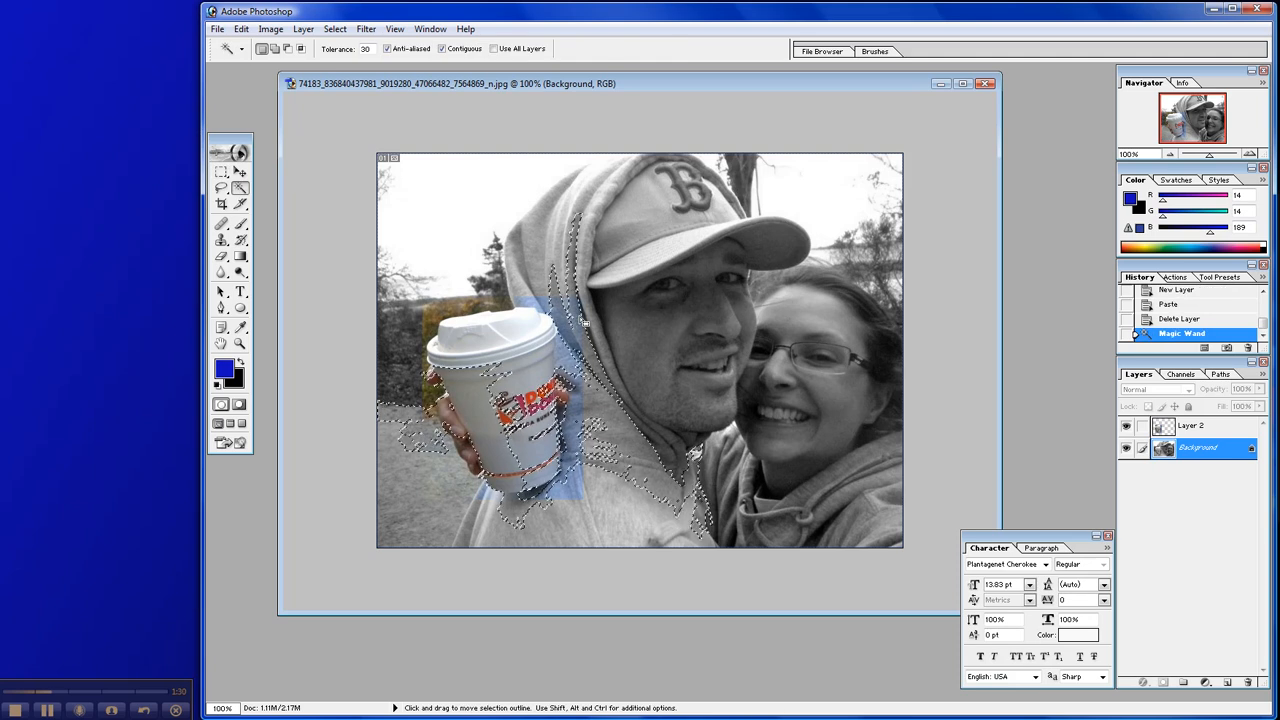
pyautogui.click(1228, 428)
pyautogui.click(221, 188)
pyautogui.hotkey('ctrl', 'd')
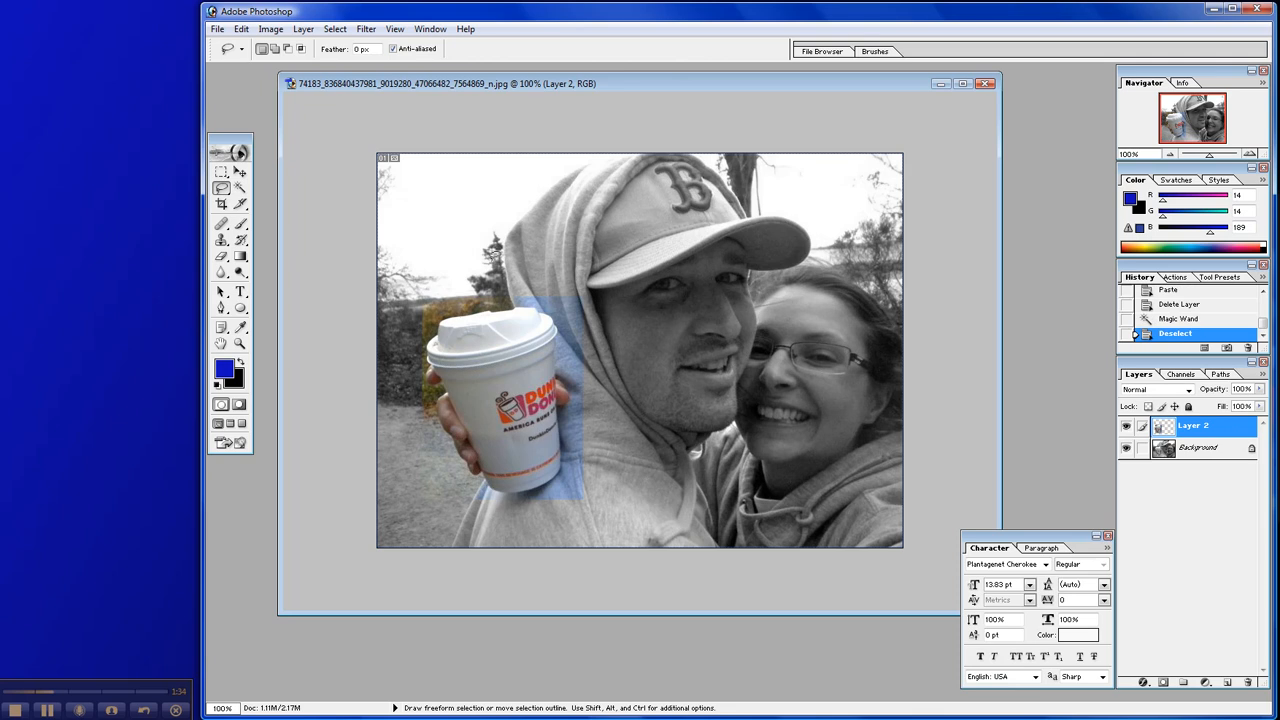
# Step: Select and delete the blue hoodie patches beside and above the cup's lid on Layer 2 with the Magic Wand at tolerance 30
pyautogui.click(240, 188)
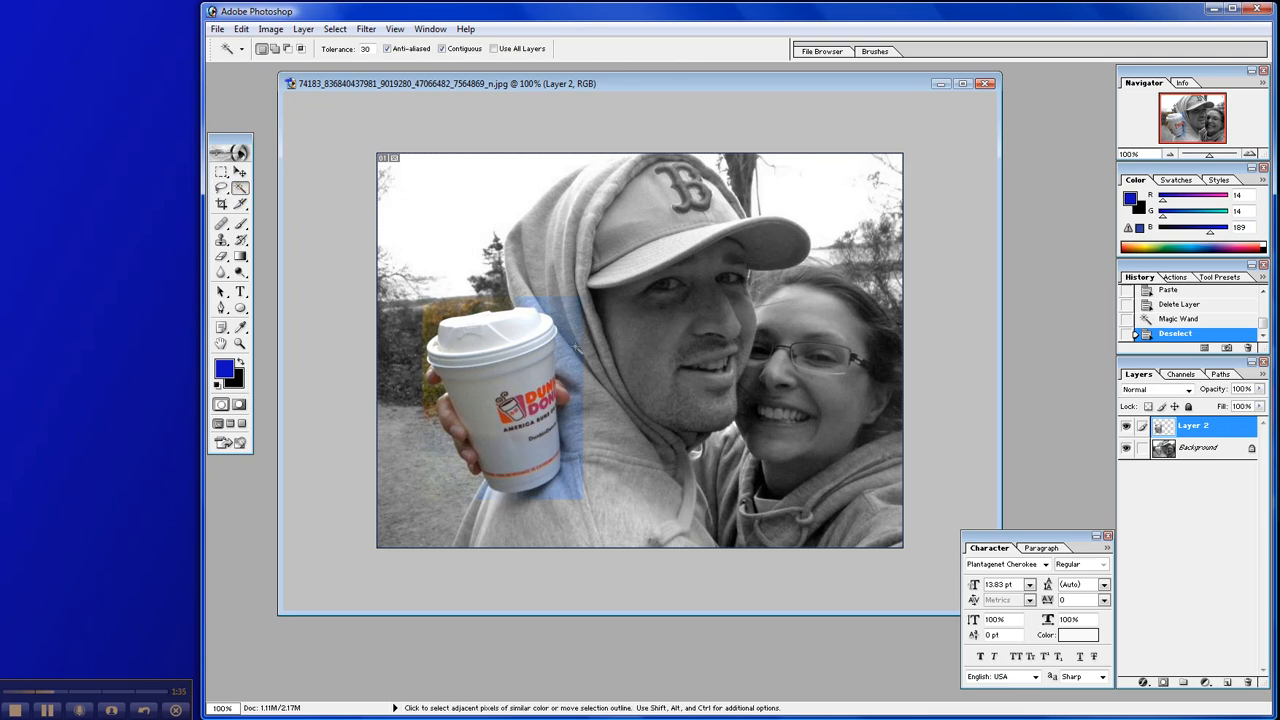
pyautogui.click(577, 348)
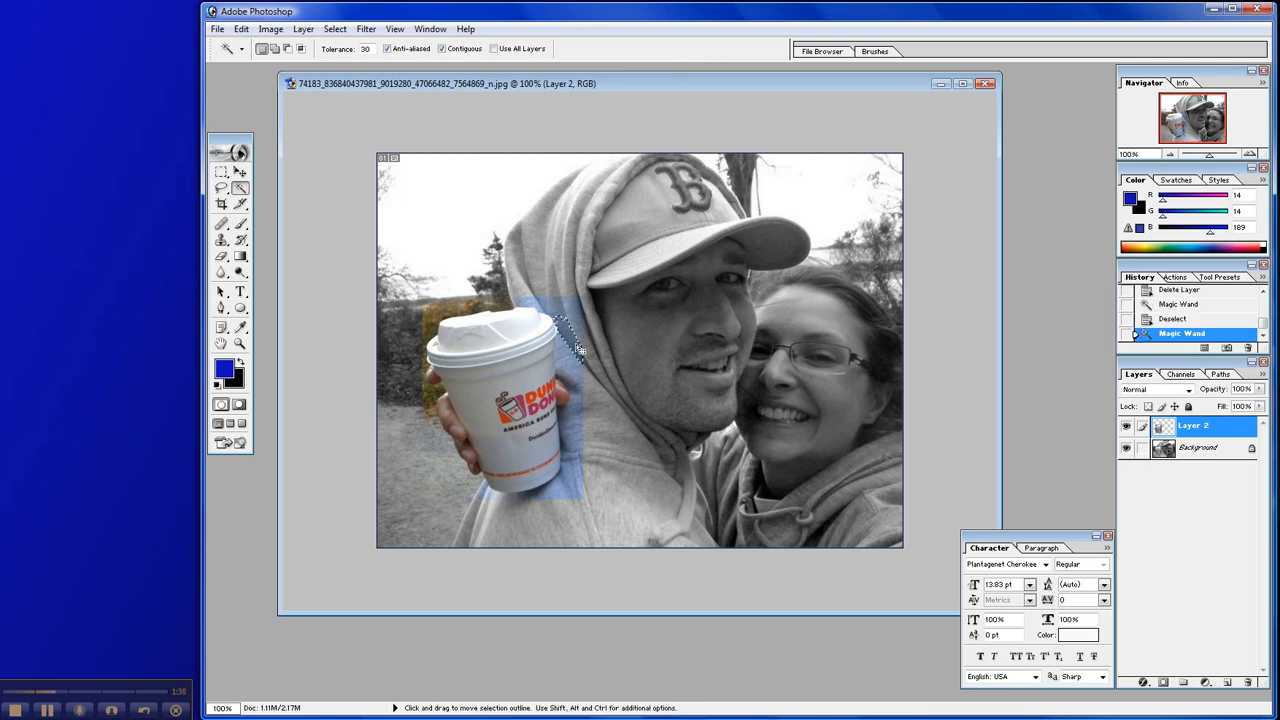
pyautogui.press('Delete')
pyautogui.click(518, 303)
pyautogui.press('Delete')
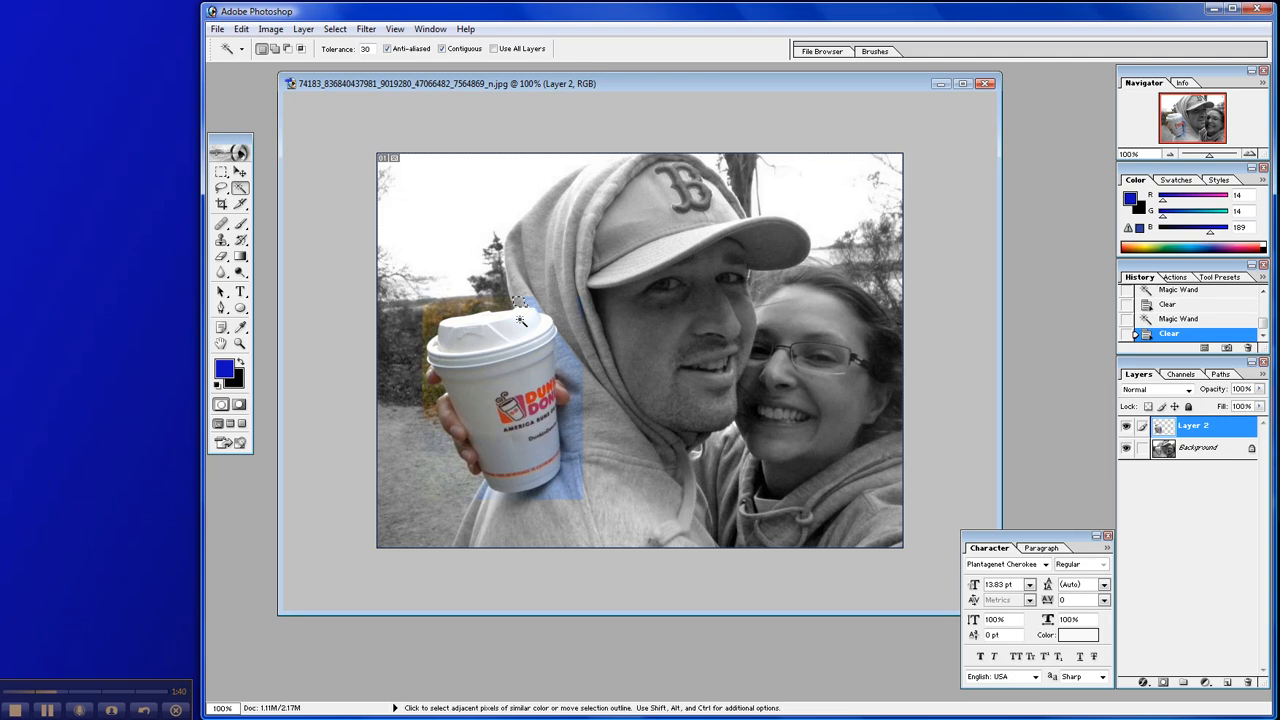
pyautogui.click(530, 302)
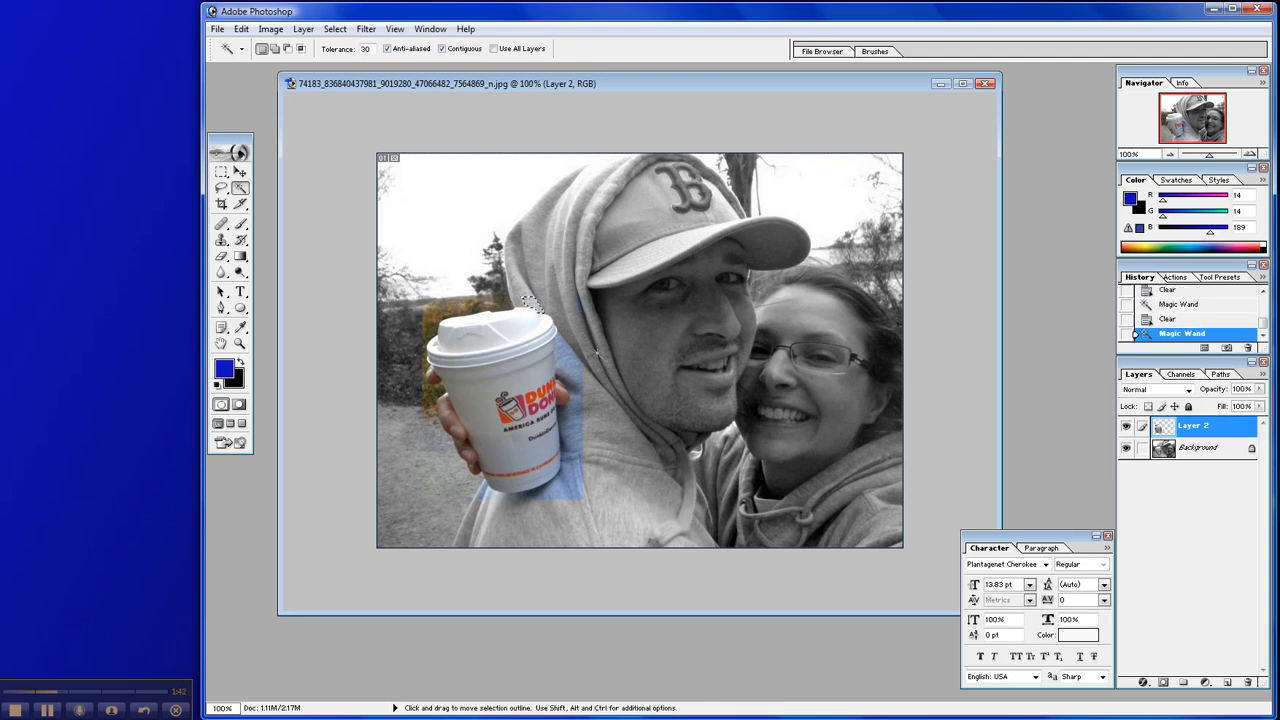
pyautogui.press('Delete')
pyautogui.click(577, 378)
pyautogui.press('Delete')
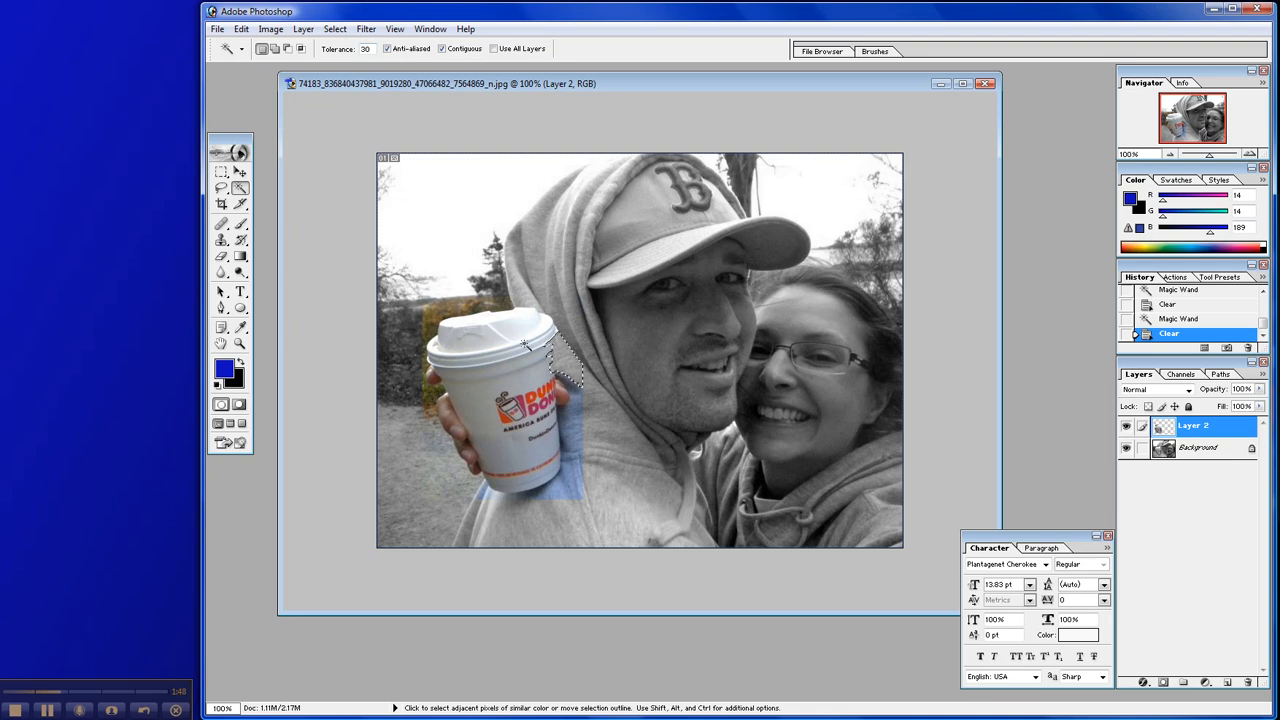
pyautogui.click(241, 28)
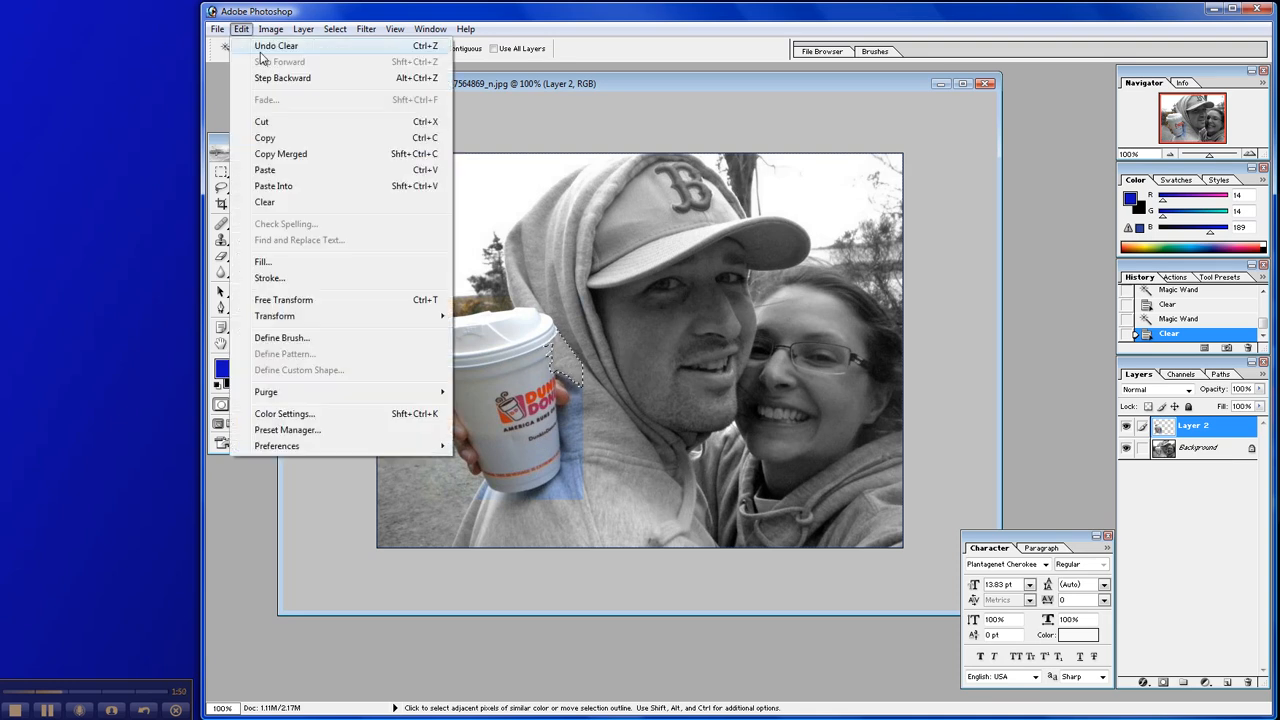
pyautogui.click(264, 46)
pyautogui.click(597, 333)
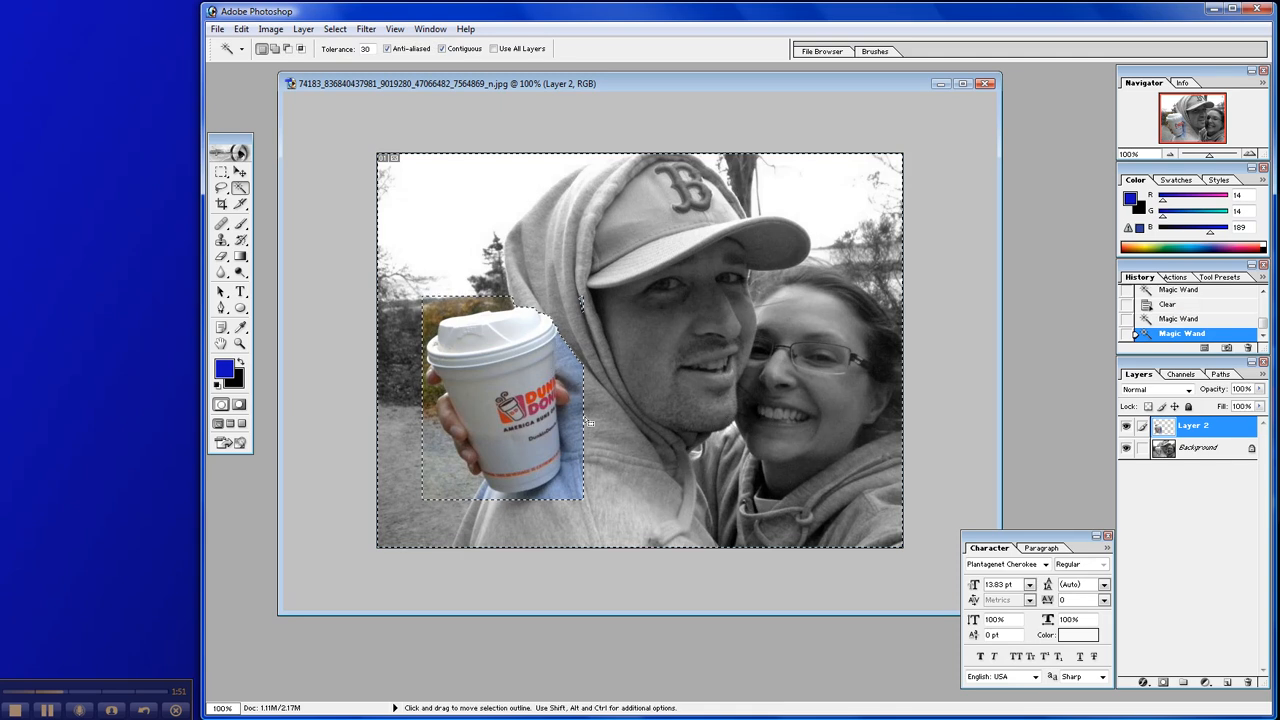
pyautogui.click(595, 332)
pyautogui.click(550, 317)
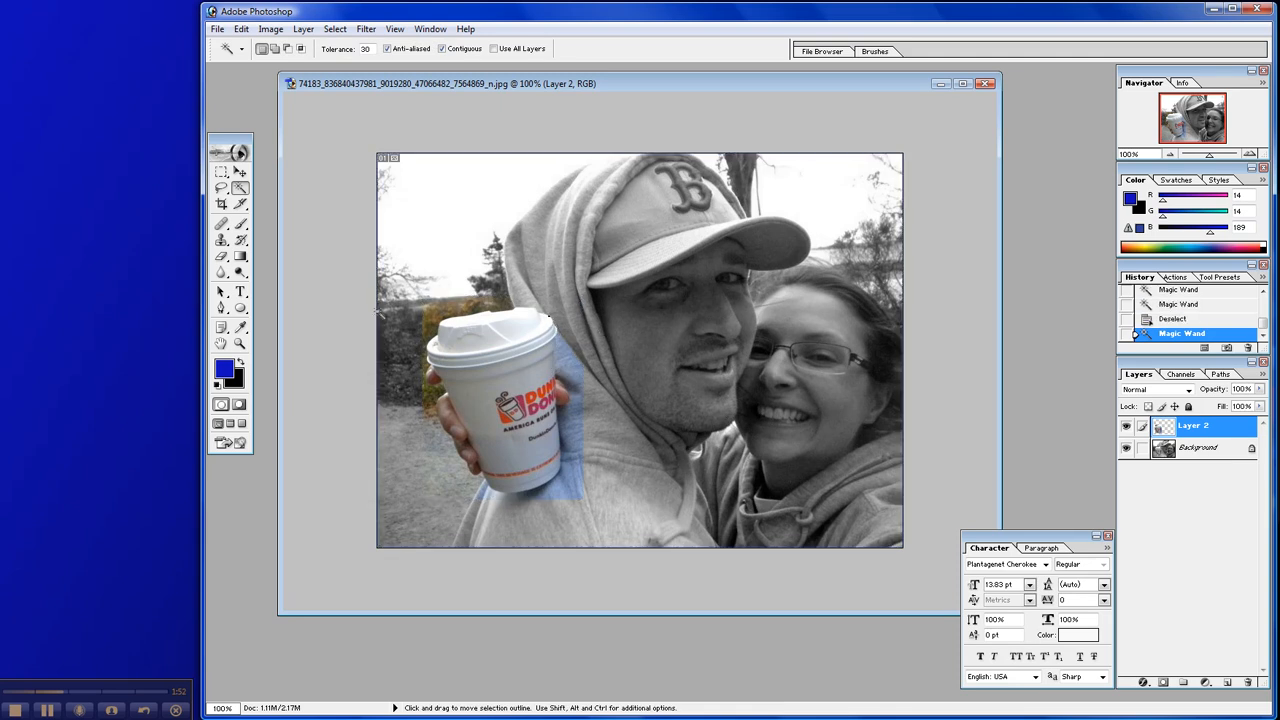
# Step: Delete the blue hoodie strip along the right side of the cup on Layer 2 using a rectangular selection
pyautogui.click(221, 172)
pyautogui.hotkey('ctrl', 'd')
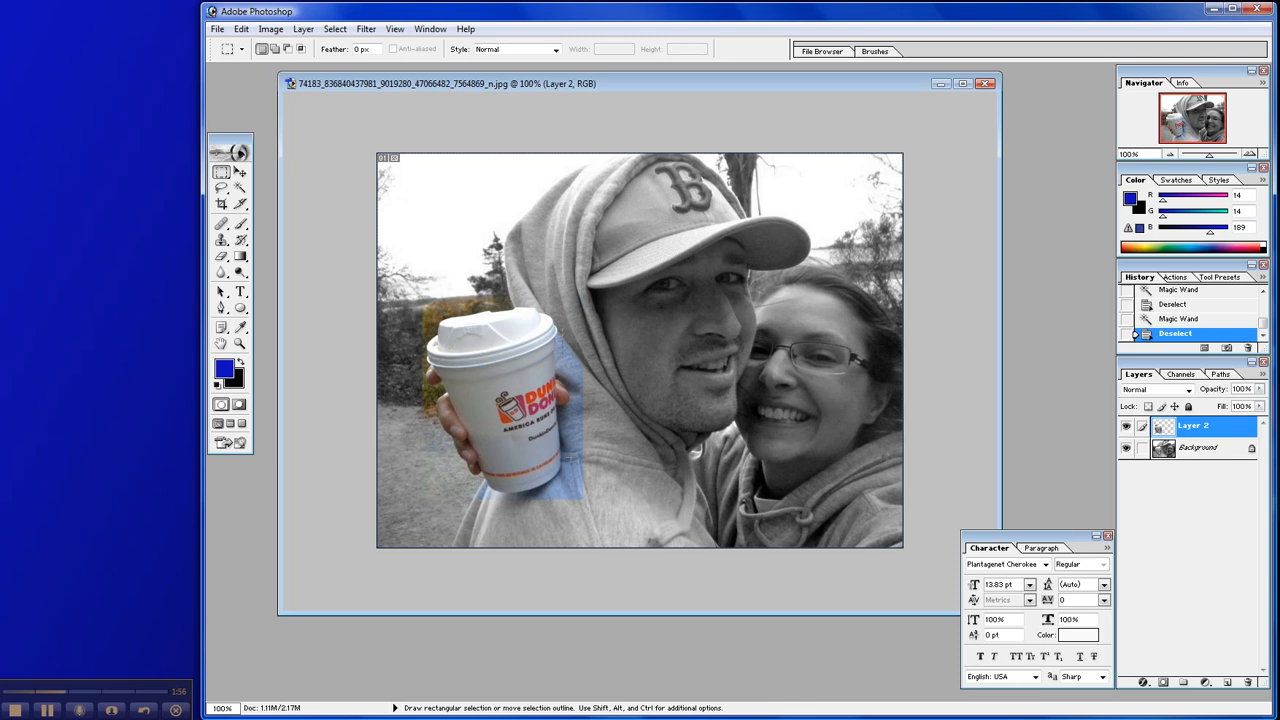
pyautogui.moveTo(620, 526); pyautogui.dragTo(623, 527)
pyautogui.press('Delete')
pyautogui.hotkey('ctrl', 'd')
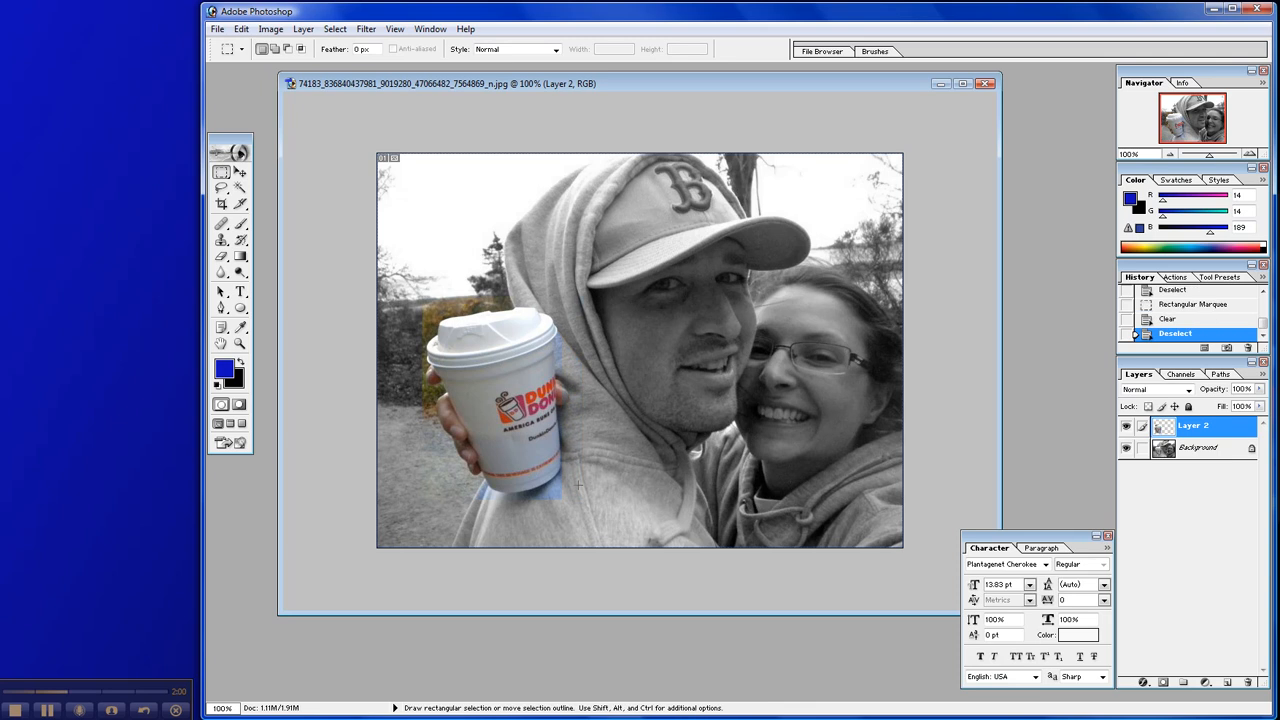
# Step: Clear leftover coloured areas around the cup's base, beside the fingers and above the lid with small rectangular selections
pyautogui.press('Delete')
pyautogui.moveTo(558, 503); pyautogui.dragTo(562, 507)
pyautogui.click(530, 499)
pyautogui.moveTo(478, 488)
pyautogui.mouseDown()
pyautogui.moveTo(493, 491)
pyautogui.moveTo(488, 502)
pyautogui.mouseUp()
pyautogui.press('Delete')
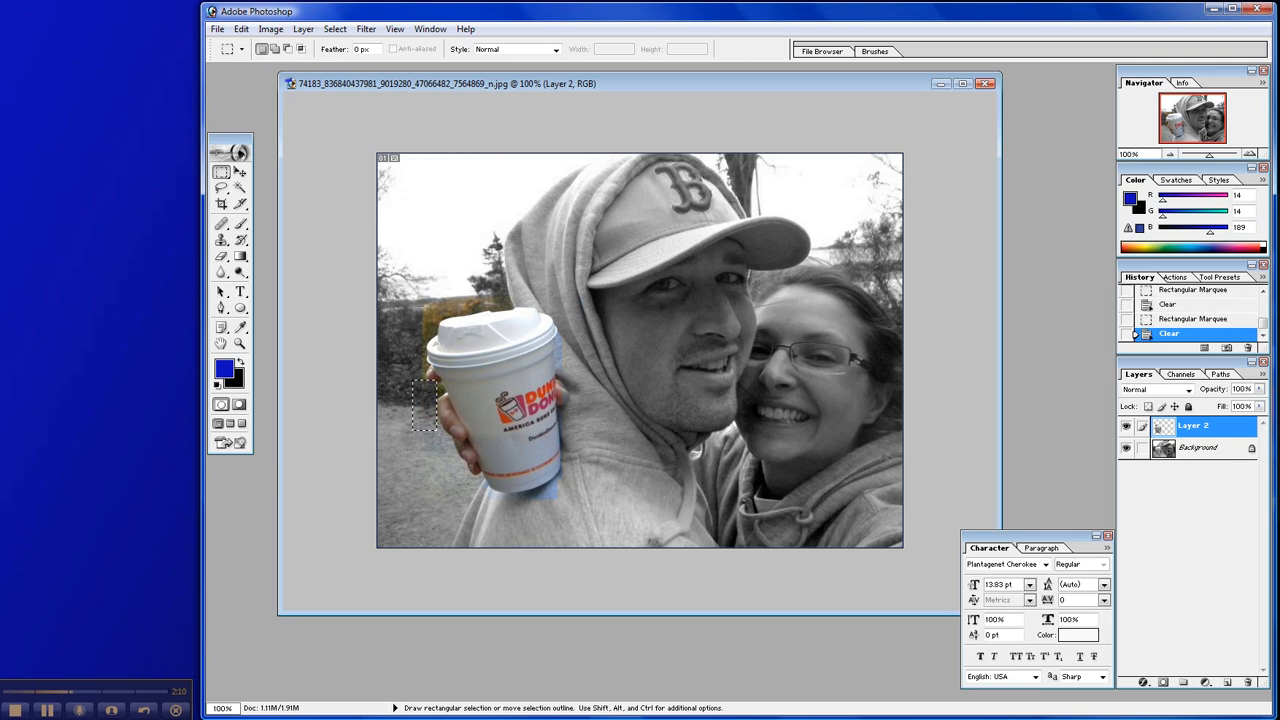
pyautogui.moveTo(422, 287); pyautogui.dragTo(547, 311)
pyautogui.hotkey('ctrl', 'd')
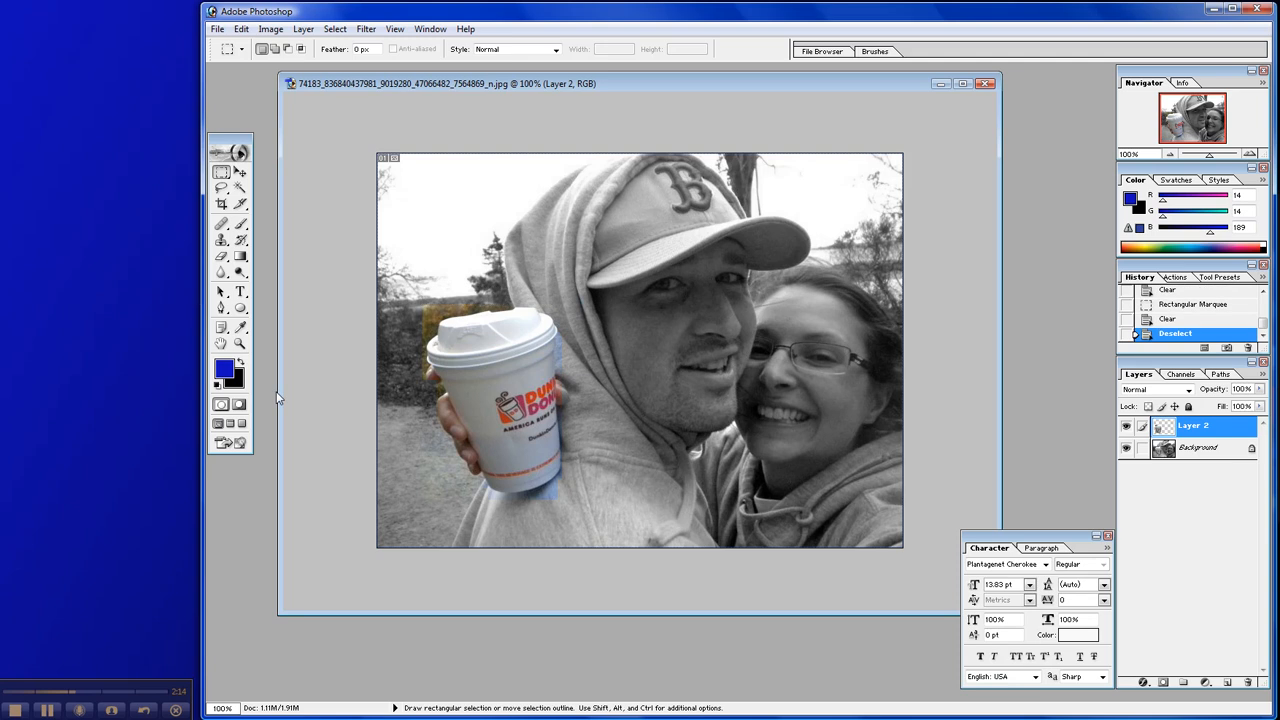
# Step: Select and delete the orange foliage remnants to the left of and above the cup's lid with the Magic Wand
pyautogui.click(240, 187)
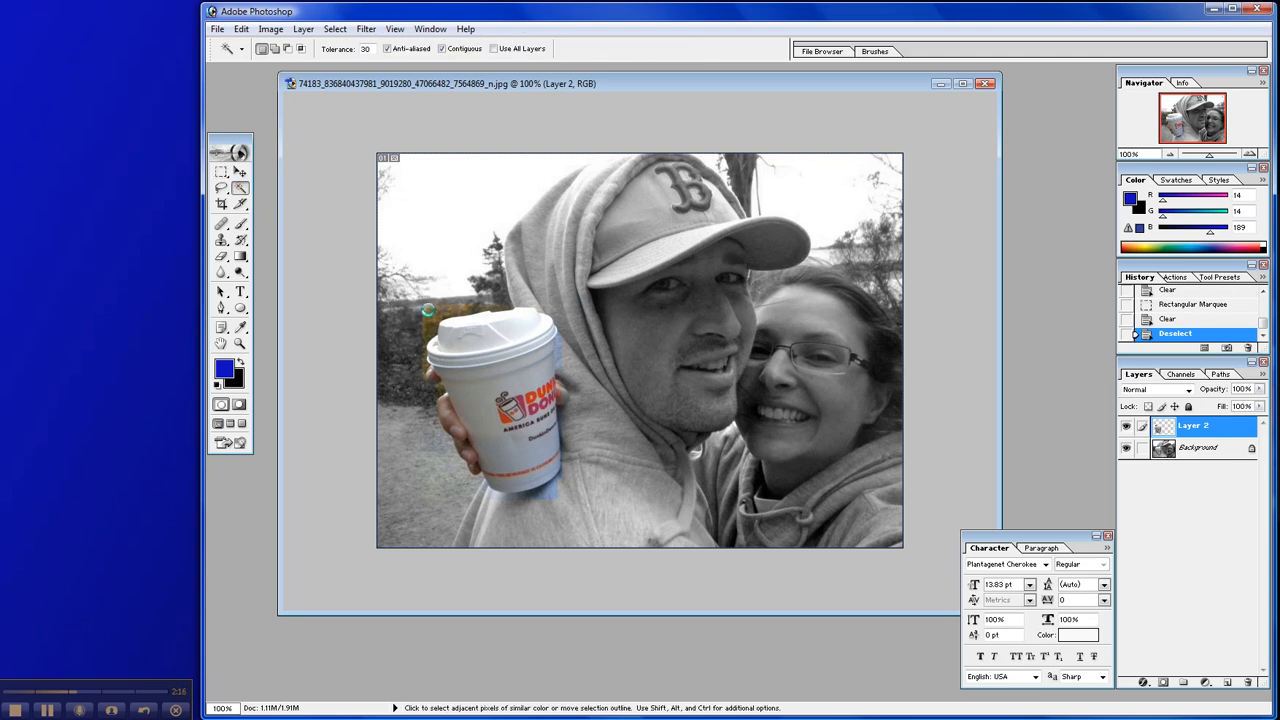
pyautogui.click(448, 318)
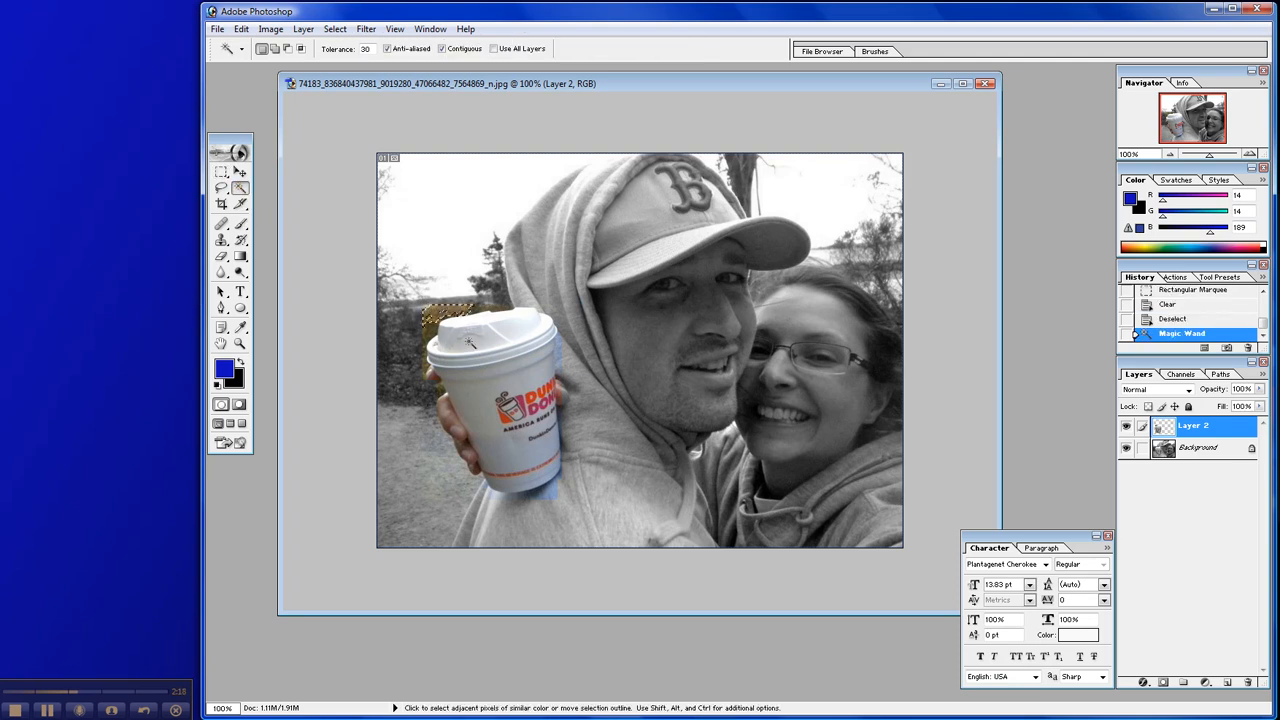
pyautogui.press('Delete')
pyautogui.click(430, 336)
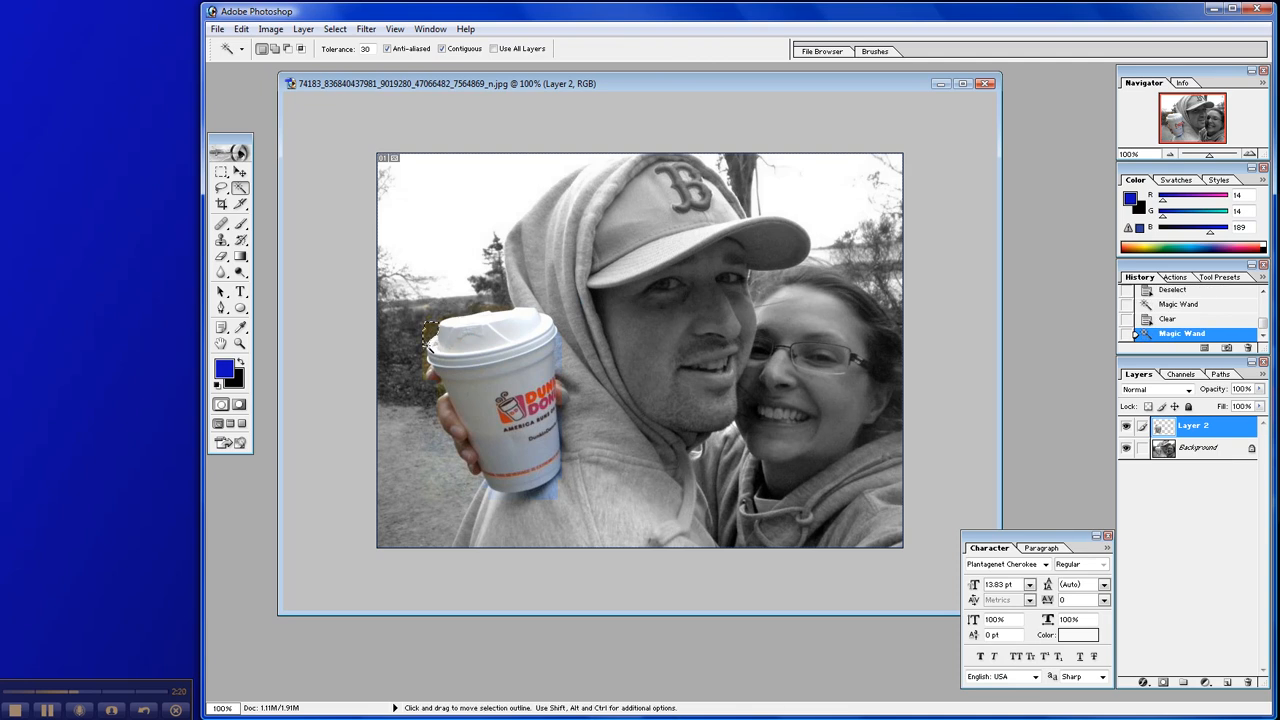
pyautogui.press('Delete')
pyautogui.click(475, 316)
pyautogui.press('Delete')
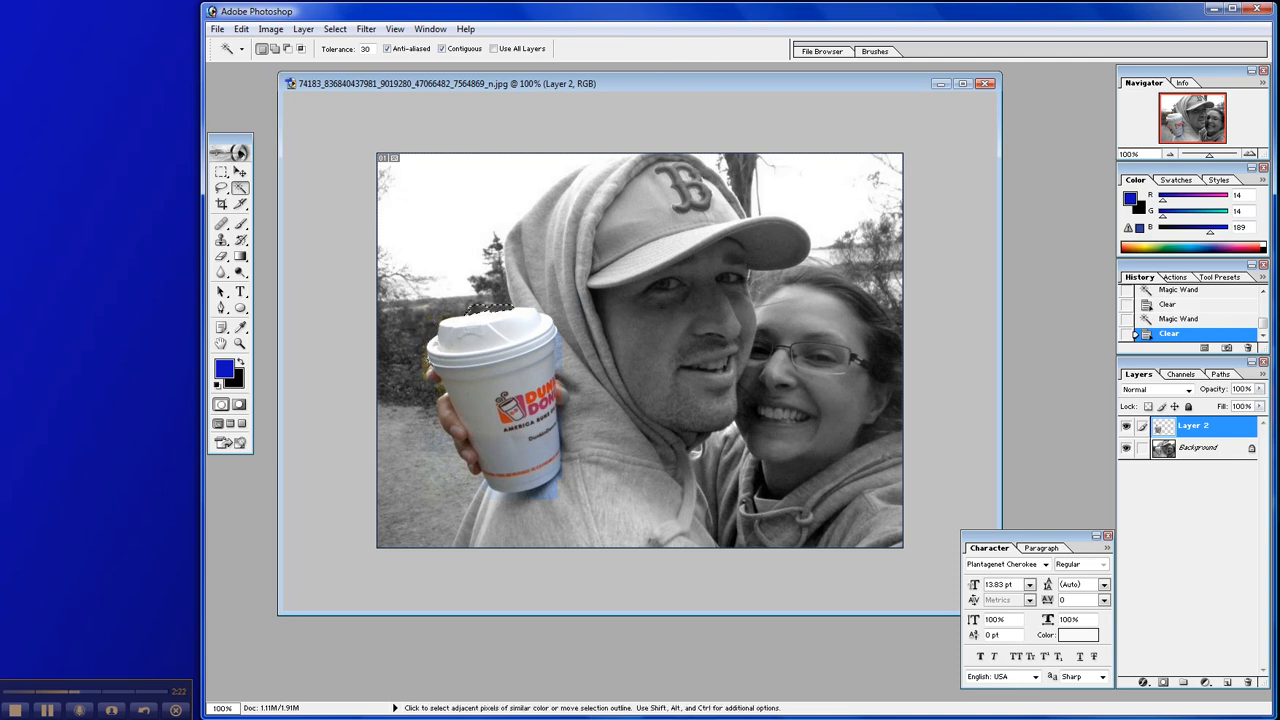
pyautogui.click(426, 370)
pyautogui.press('Delete')
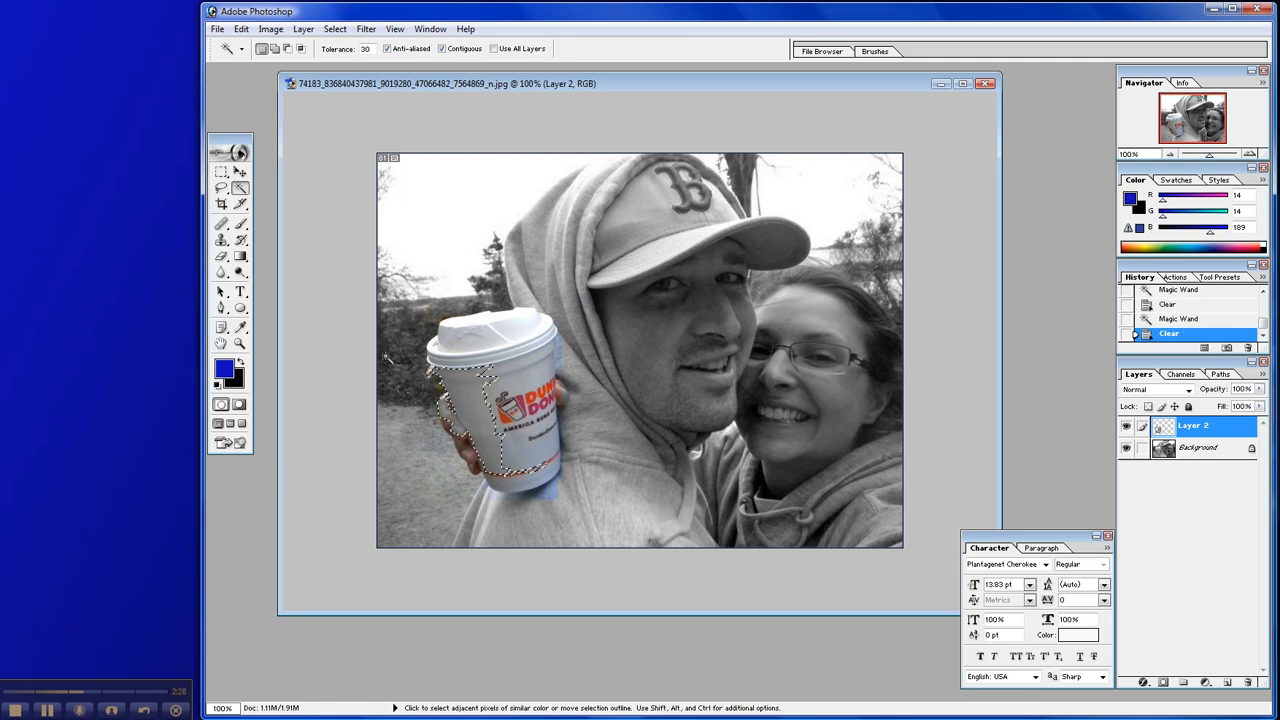
pyautogui.click(241, 28)
pyautogui.click(265, 43)
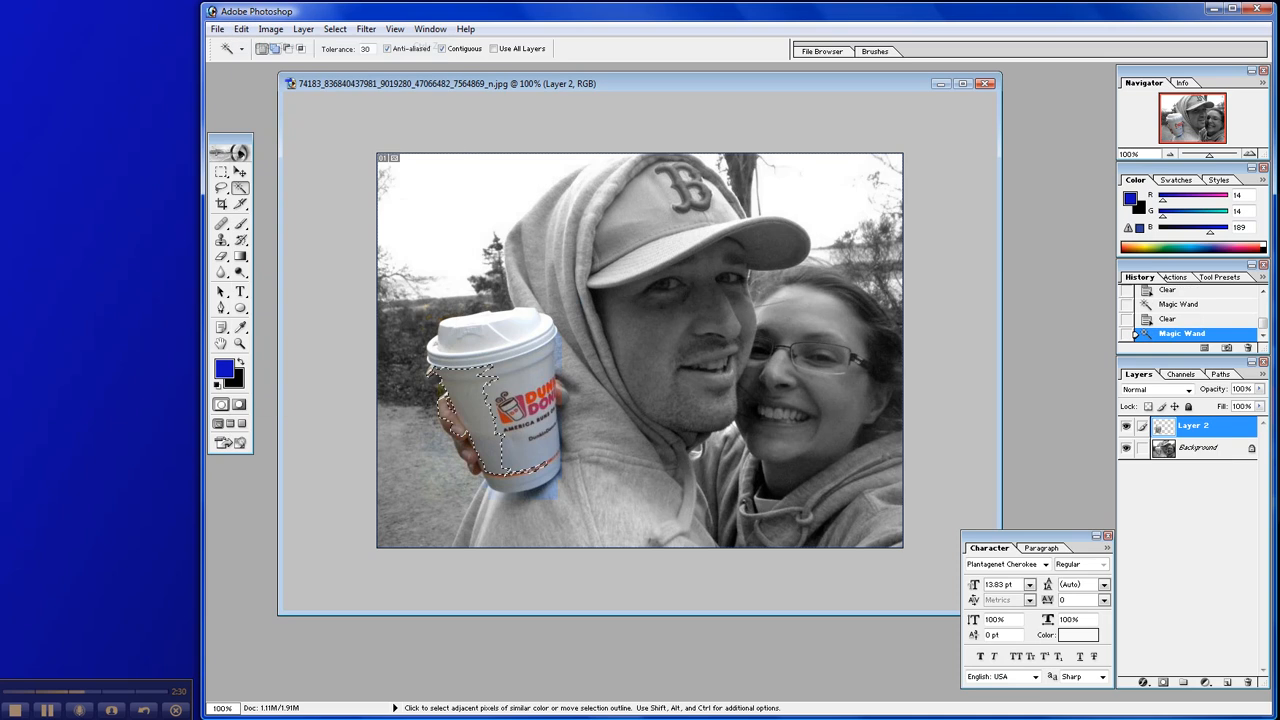
pyautogui.press('l')
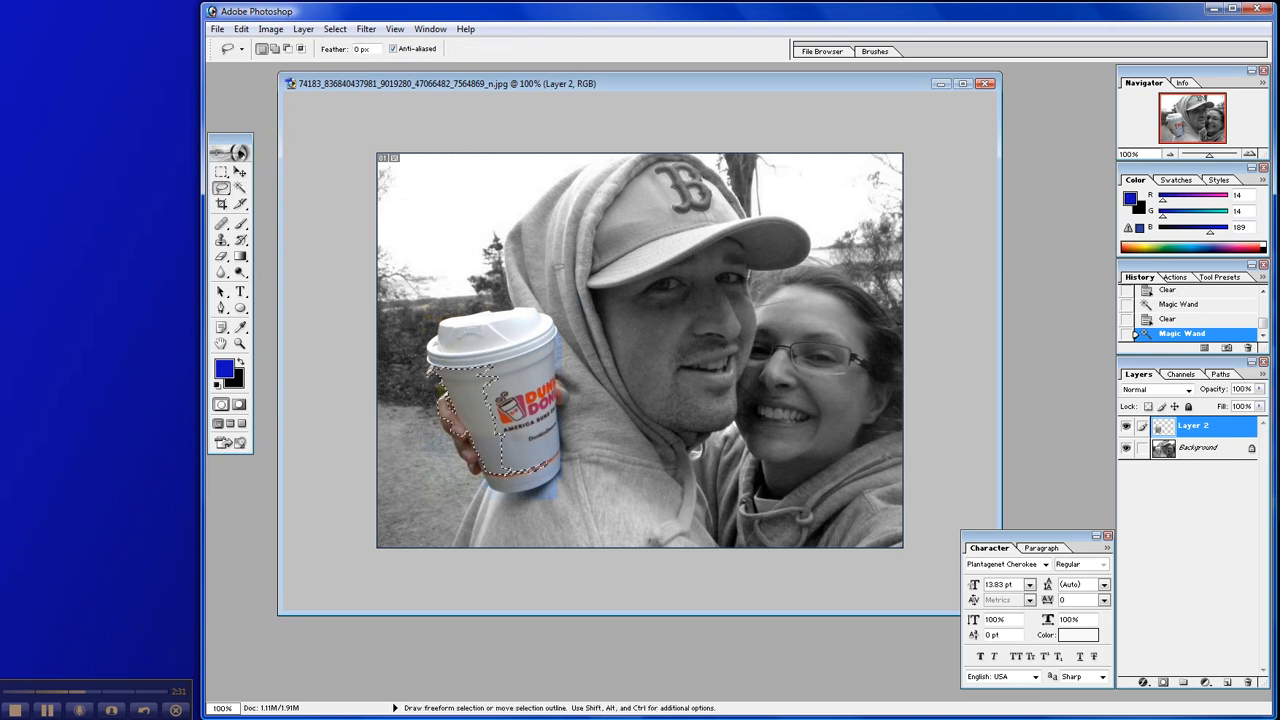
pyautogui.click(550, 265)
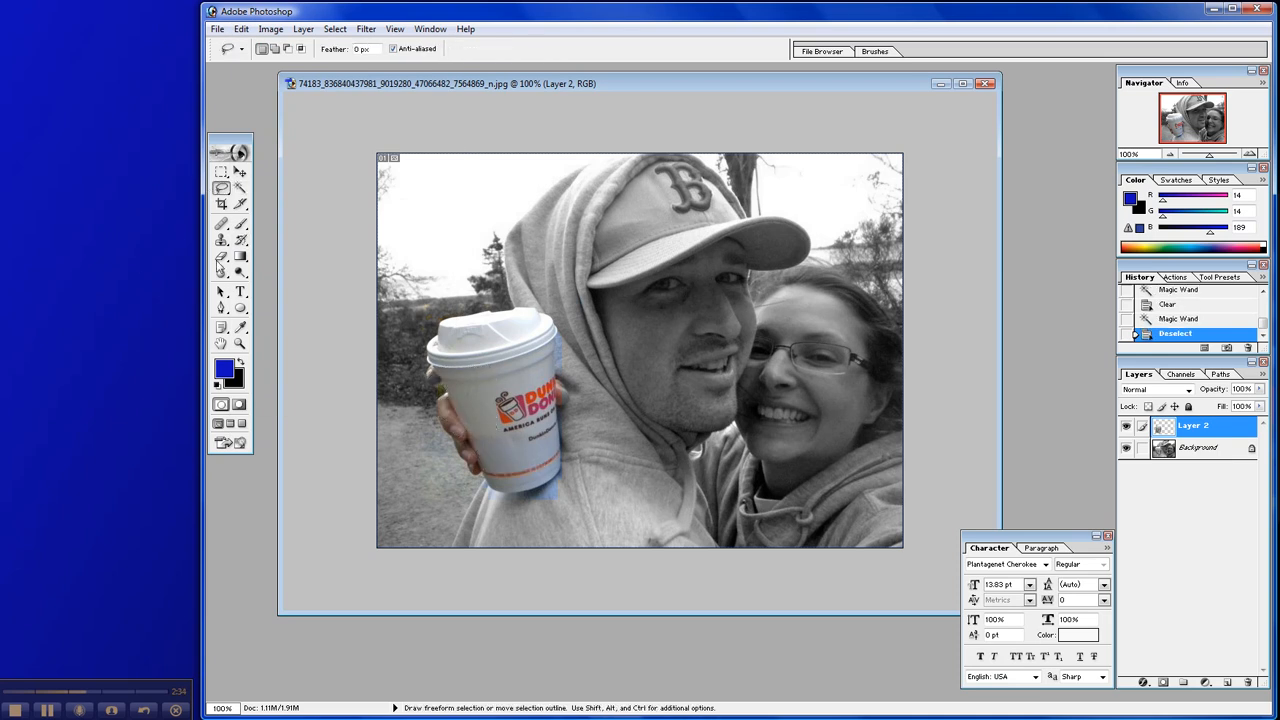
# Step: Erase the blue fringe beside the cup's right edge below the lid and the small blue spot on the hood with the Eraser
pyautogui.click(221, 256)
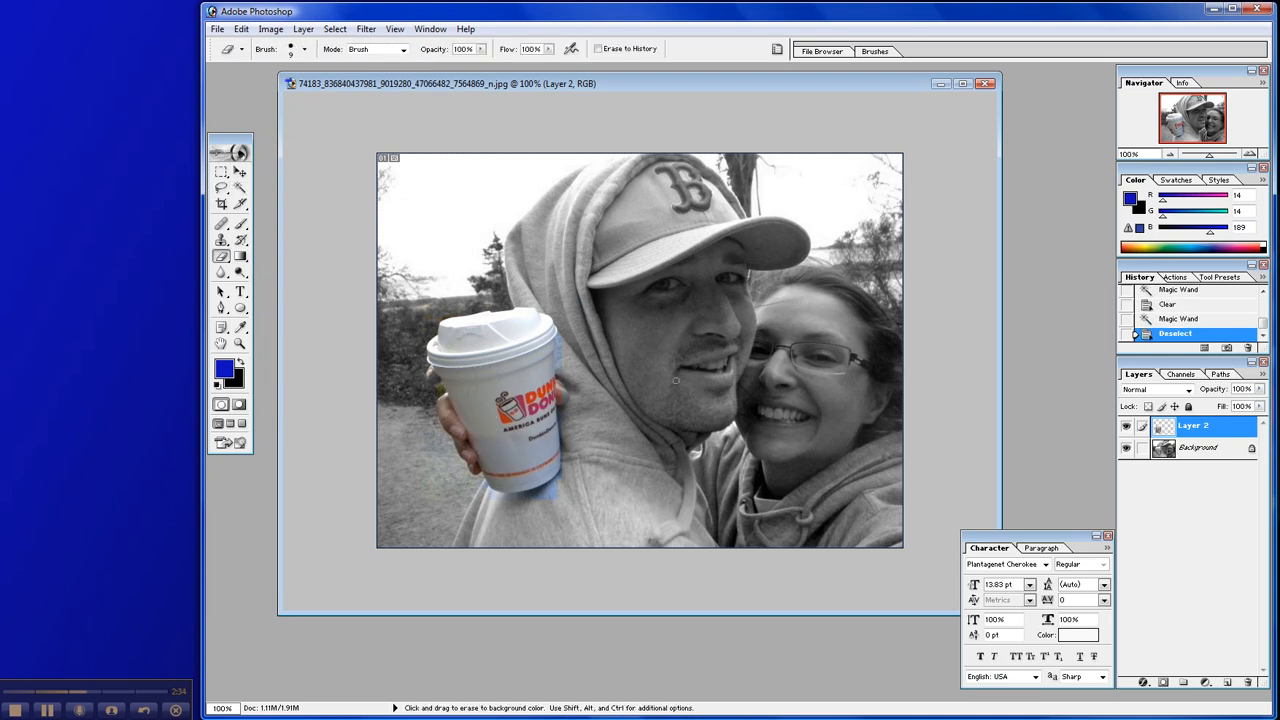
pyautogui.click(1250, 154)
pyautogui.click(1250, 154)
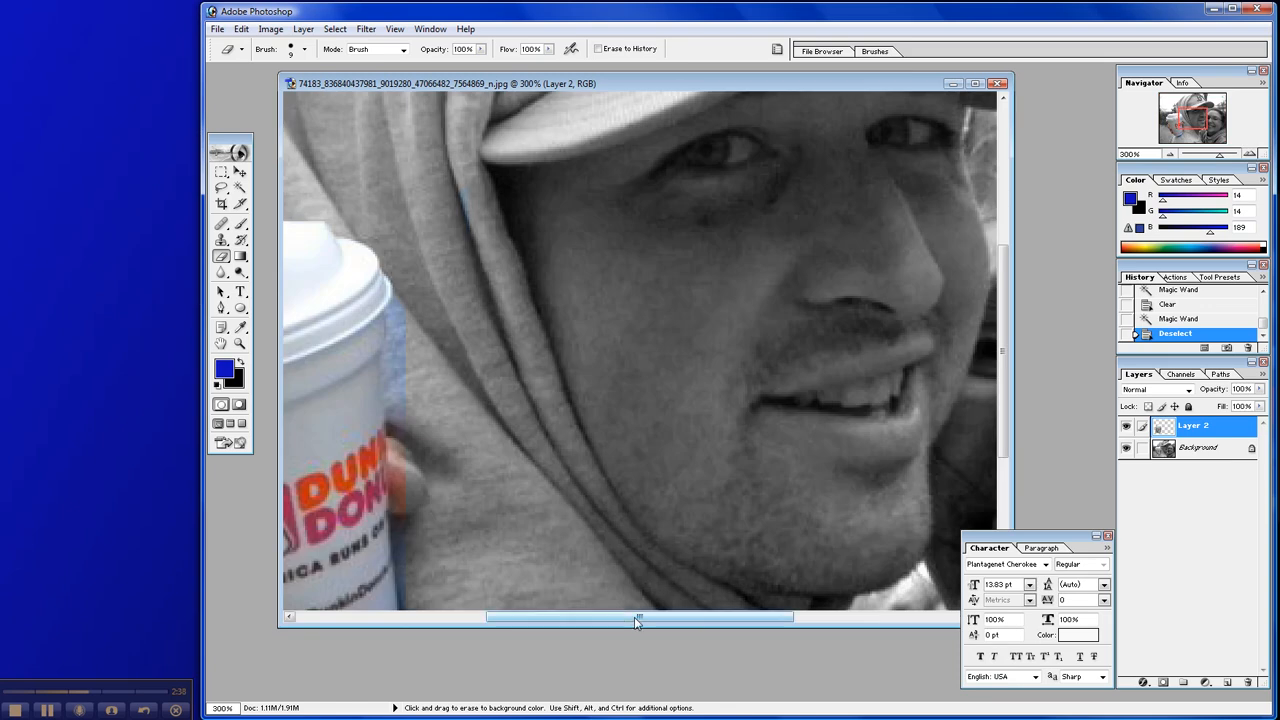
pyautogui.moveTo(634, 617); pyautogui.dragTo(492, 617)
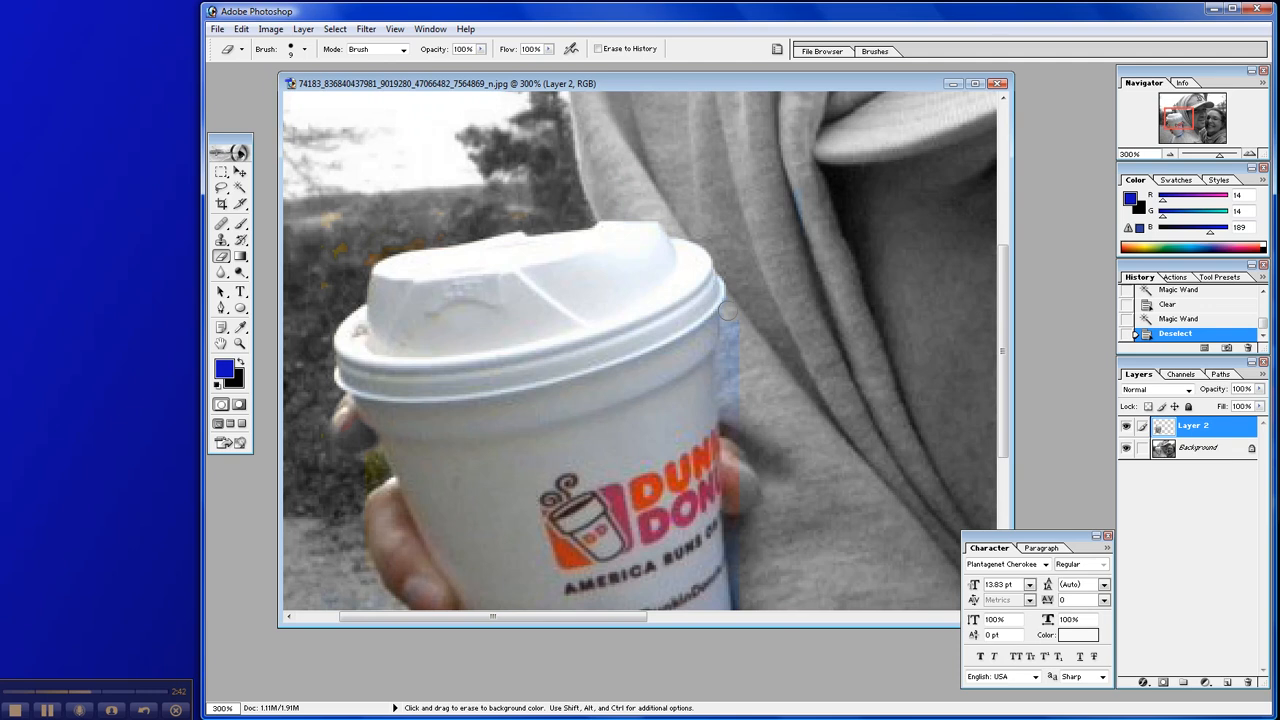
pyautogui.moveTo(727, 311)
pyautogui.mouseDown()
pyautogui.moveTo(729, 418)
pyautogui.moveTo(735, 302)
pyautogui.mouseUp()
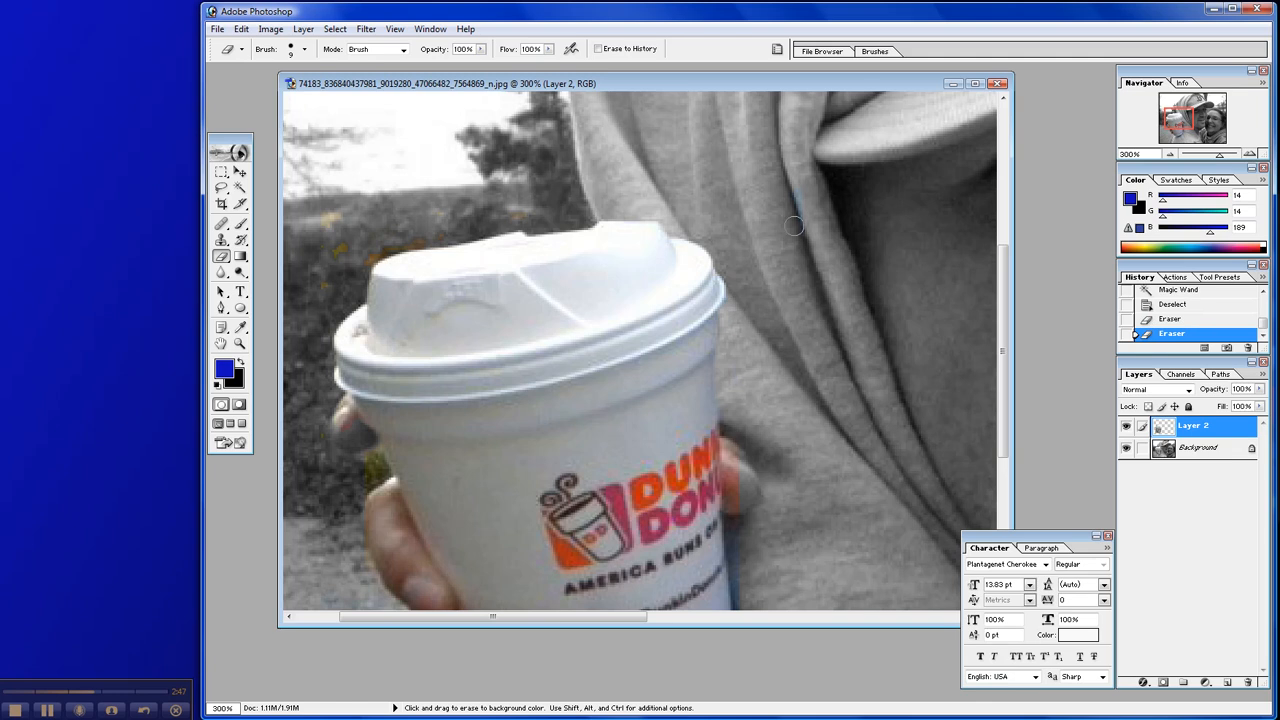
pyautogui.moveTo(794, 223); pyautogui.dragTo(790, 187)
# Step: Erase the coloured fingertip on the cup's right side and the blue hoodie remnants along its lower edge and base
pyautogui.moveTo(1000, 420); pyautogui.dragTo(1001, 527)
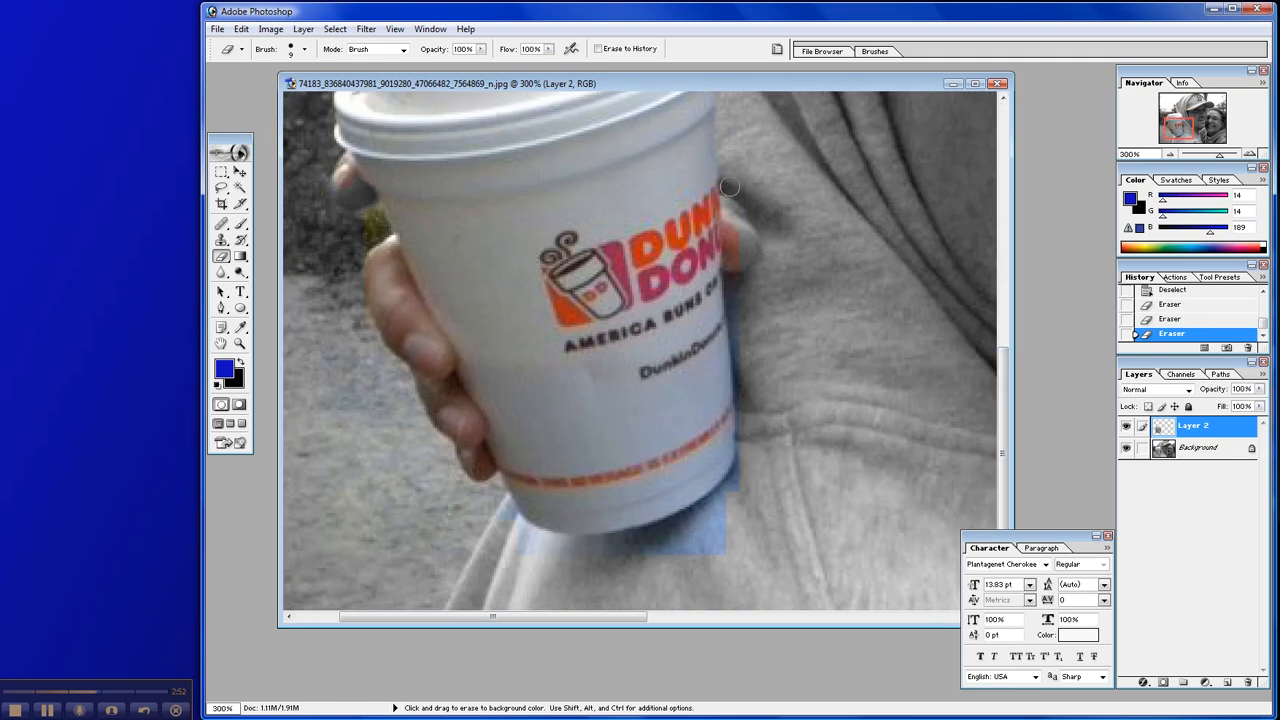
pyautogui.moveTo(735, 250); pyautogui.dragTo(728, 233)
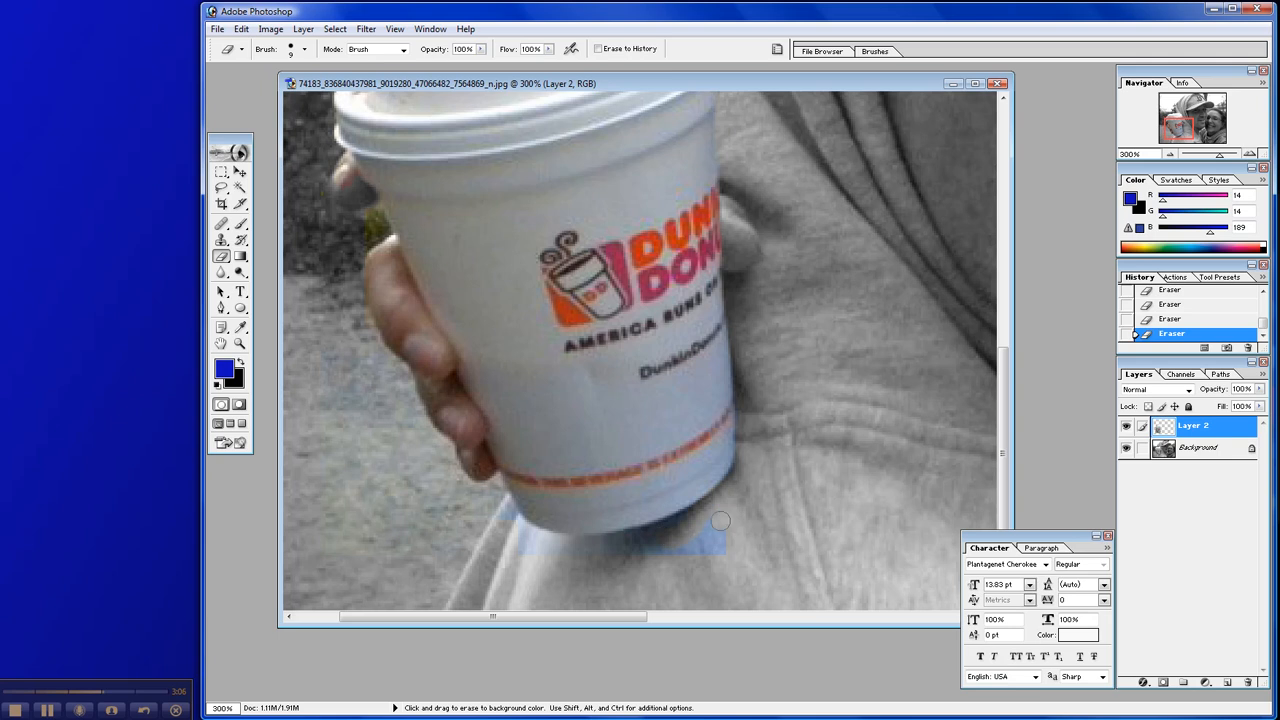
pyautogui.moveTo(720, 521)
pyautogui.mouseDown()
pyautogui.moveTo(714, 548)
pyautogui.moveTo(733, 533)
pyautogui.mouseUp()
# Step: Erase the skin colour from the fingers along the left side of the cup on Layer 2
pyautogui.moveTo(490, 475); pyautogui.dragTo(456, 391)
pyautogui.moveTo(480, 421)
pyautogui.mouseDown()
pyautogui.moveTo(473, 472)
pyautogui.moveTo(410, 370)
pyautogui.moveTo(425, 430)
pyautogui.moveTo(412, 390)
pyautogui.moveTo(441, 417)
pyautogui.moveTo(446, 376)
pyautogui.mouseUp()
pyautogui.moveTo(378, 245)
pyautogui.mouseDown()
pyautogui.moveTo(412, 356)
pyautogui.moveTo(353, 281)
pyautogui.moveTo(357, 263)
pyautogui.moveTo(382, 261)
pyautogui.moveTo(443, 382)
pyautogui.moveTo(433, 410)
pyautogui.moveTo(472, 448)
pyautogui.mouseUp()
pyautogui.moveTo(342, 176)
pyautogui.mouseDown()
pyautogui.moveTo(354, 180)
pyautogui.moveTo(340, 160)
pyautogui.moveTo(344, 198)
pyautogui.mouseUp()
# Step: Erase the remaining orange foliage specks to the left of and above the cup's lid
pyautogui.moveTo(1003, 440); pyautogui.dragTo(1003, 328)
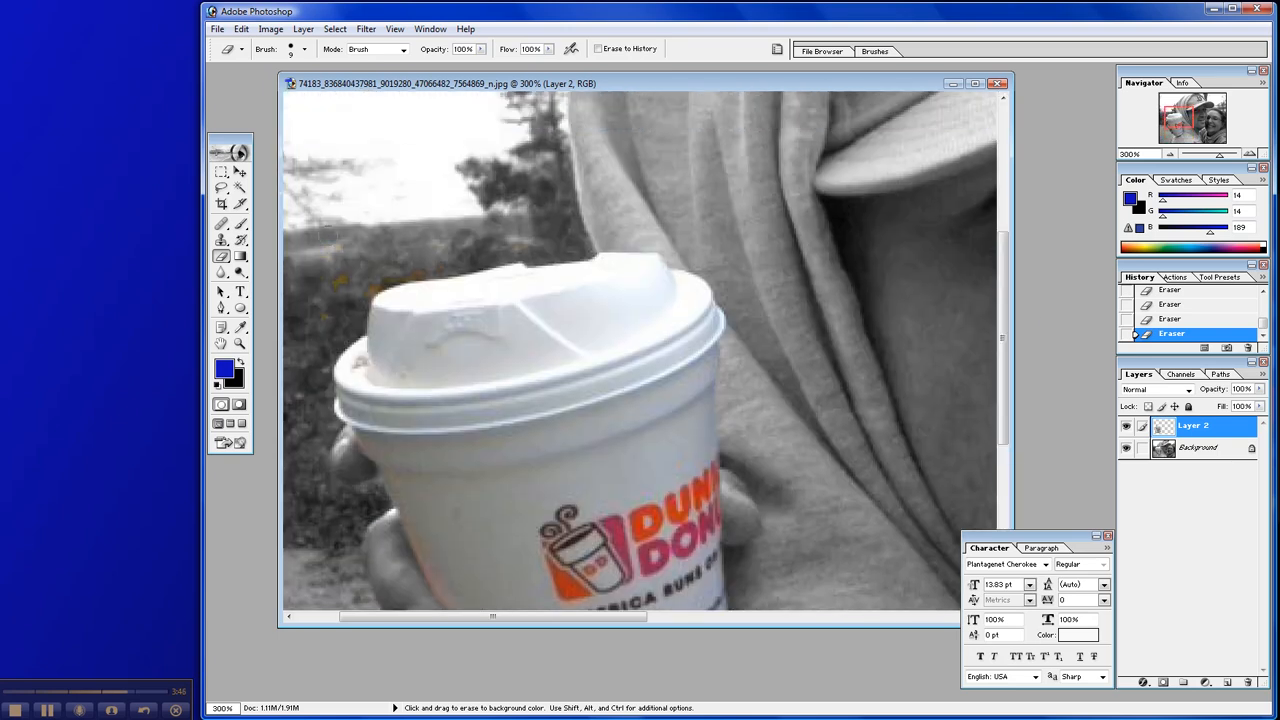
pyautogui.moveTo(340, 279)
pyautogui.mouseDown()
pyautogui.moveTo(327, 296)
pyautogui.moveTo(380, 279)
pyautogui.moveTo(319, 325)
pyautogui.moveTo(393, 275)
pyautogui.moveTo(459, 261)
pyautogui.moveTo(412, 246)
pyautogui.moveTo(561, 247)
pyautogui.moveTo(547, 254)
pyautogui.mouseUp()
pyautogui.click(1168, 155)
pyautogui.click(1168, 155)
pyautogui.click(1166, 156)
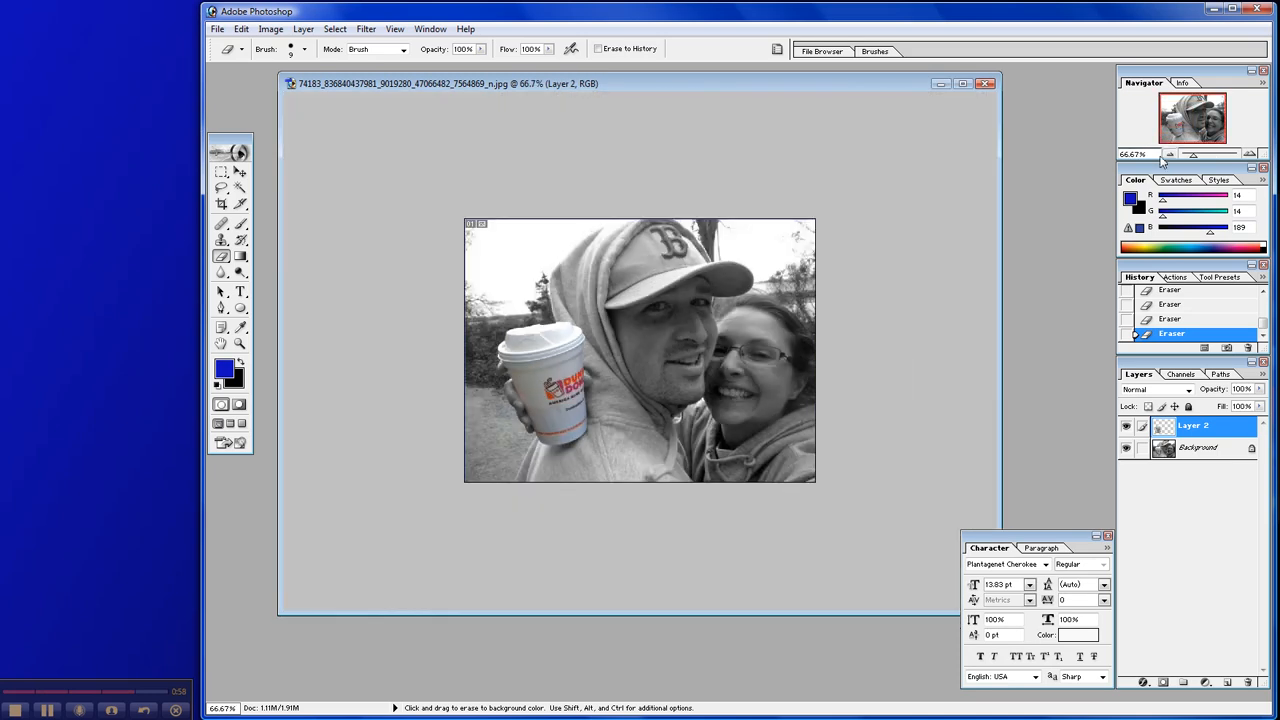
pyautogui.click(1249, 153)
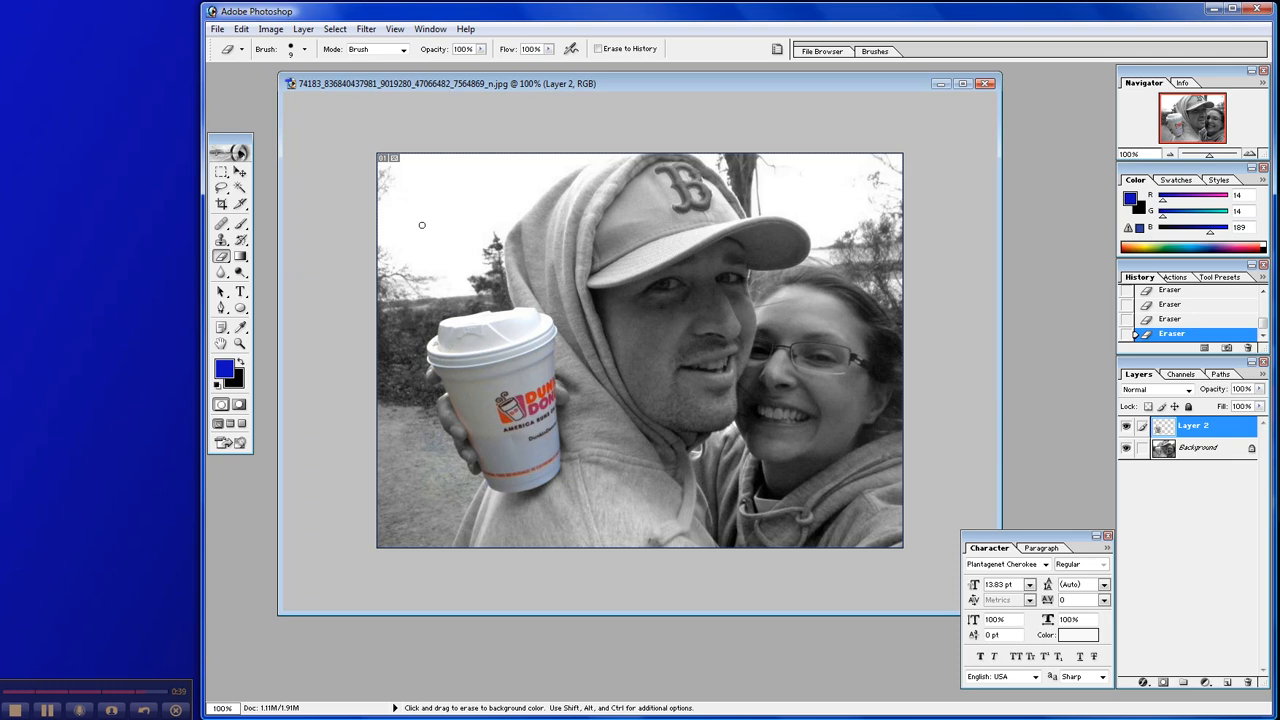
# Step: Minimize the Photoshop window and close the browser window showing the selective-colour example photo
pyautogui.moveTo(336, 90); pyautogui.dragTo(334, 113)
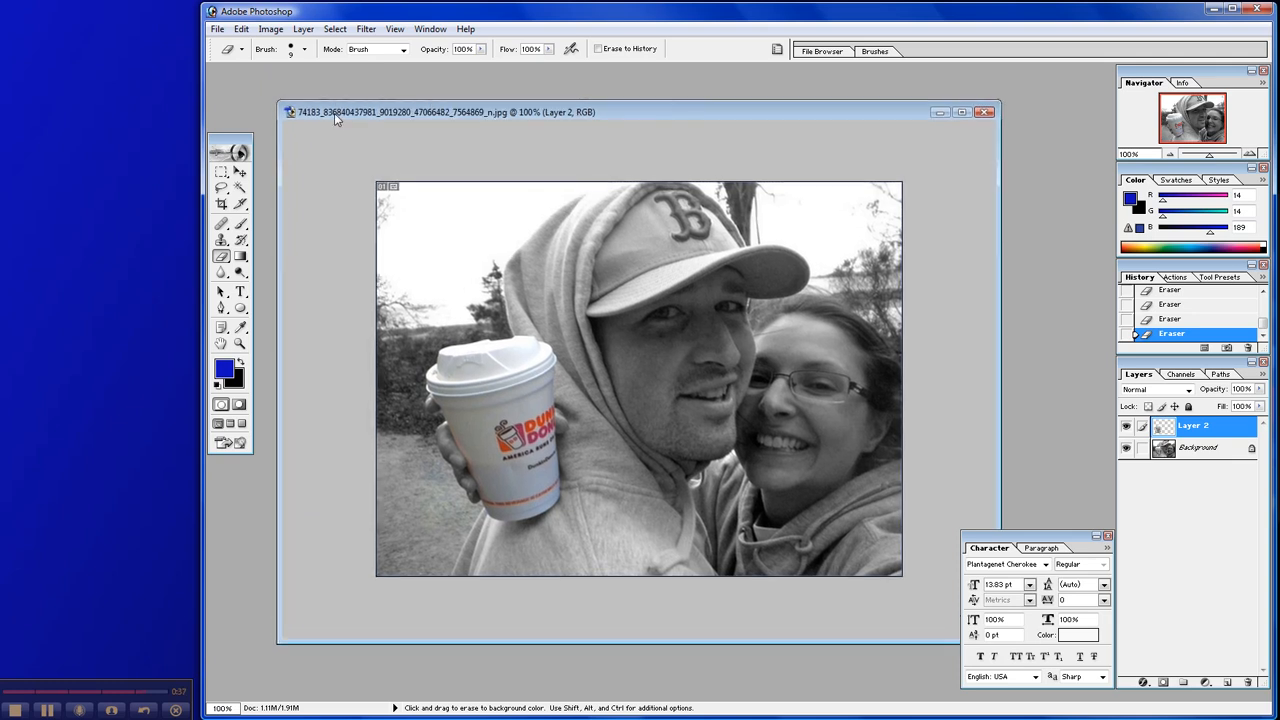
pyautogui.click(1214, 11)
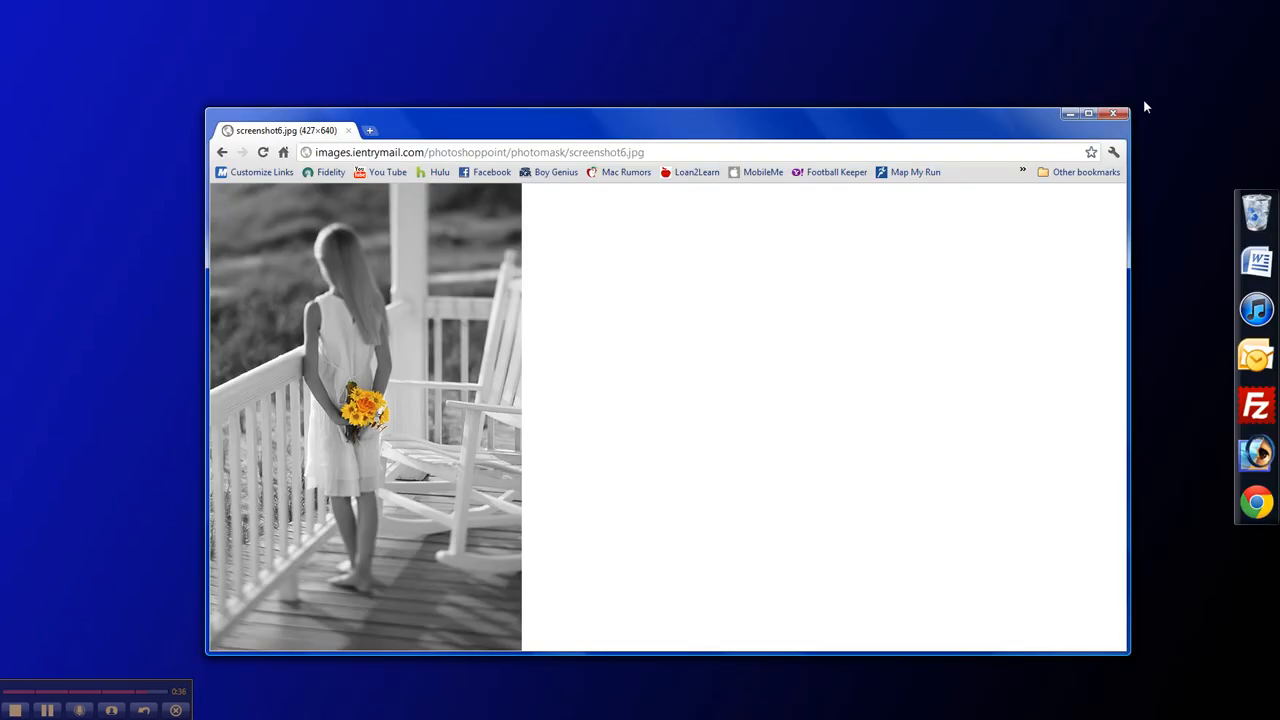
pyautogui.click(1116, 113)
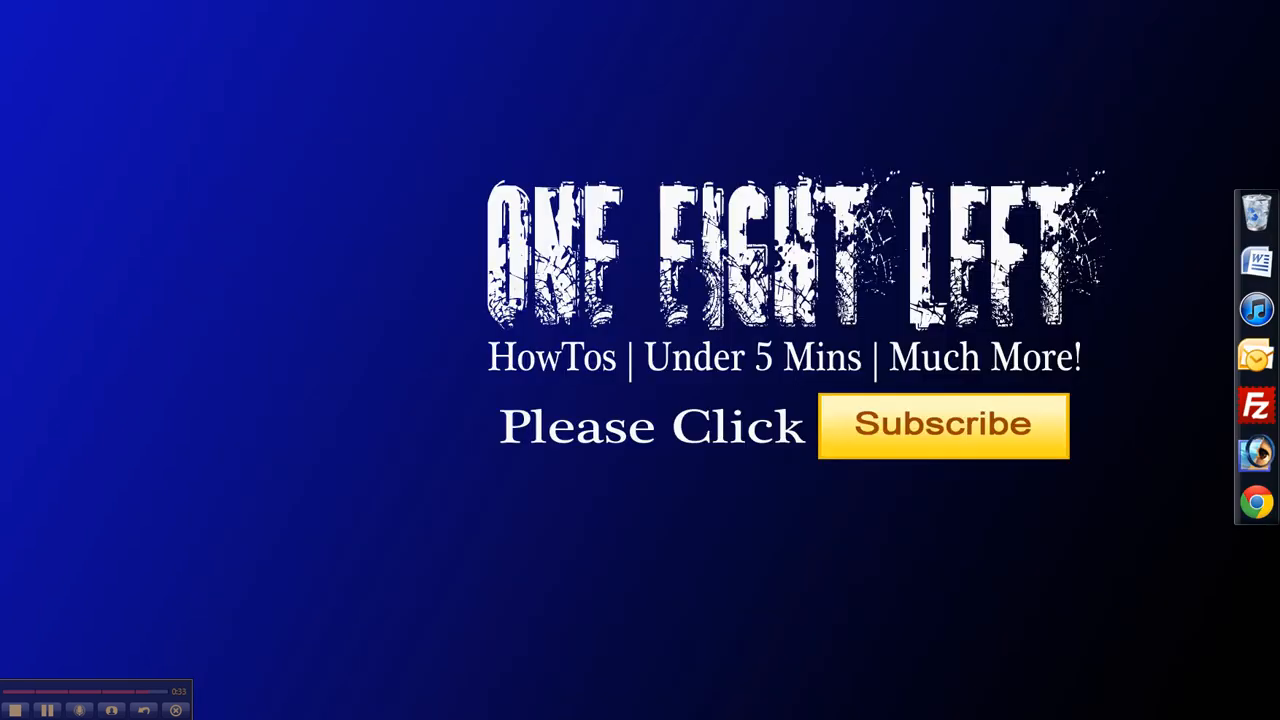